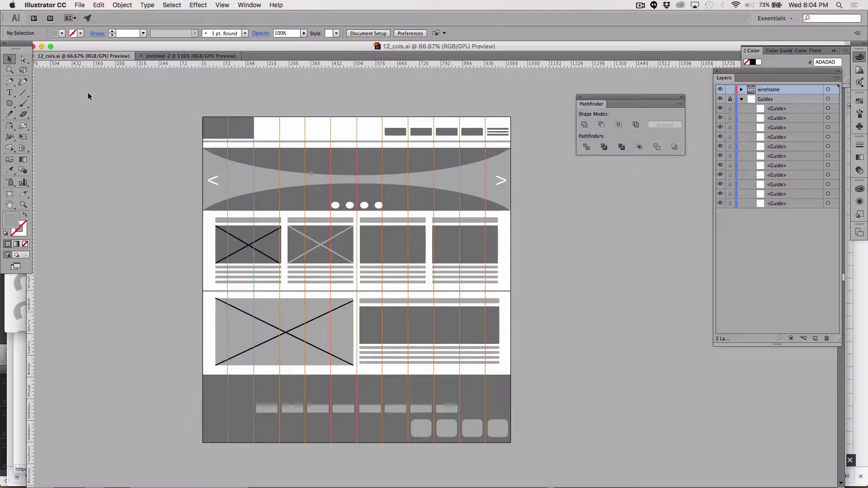
- Draw a rectangle about 1023 × 1081 px over the whole artboard with no fill and a 2 pt black stroke
left_click(10, 106)
left_click(41, 104)
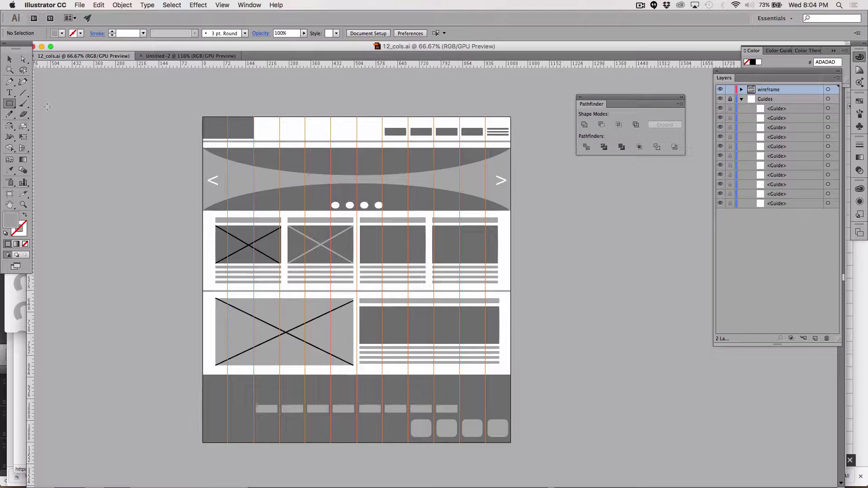
left_click(6, 233)
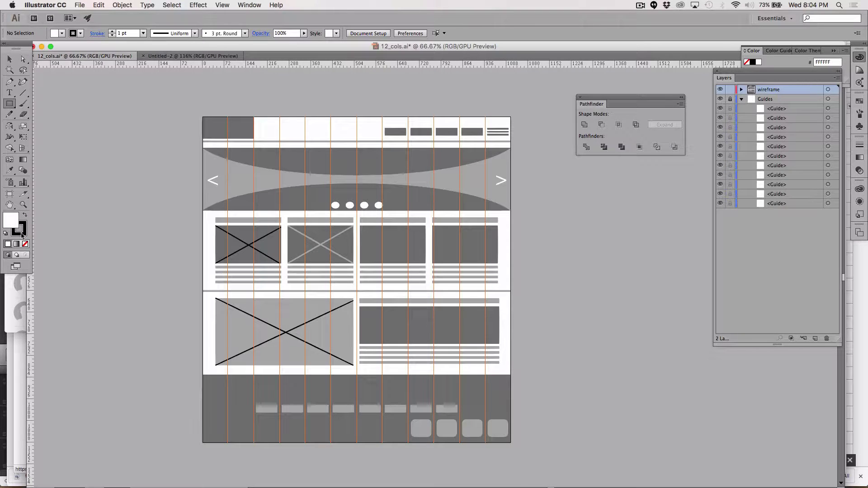
left_click(26, 244)
left_click(112, 31)
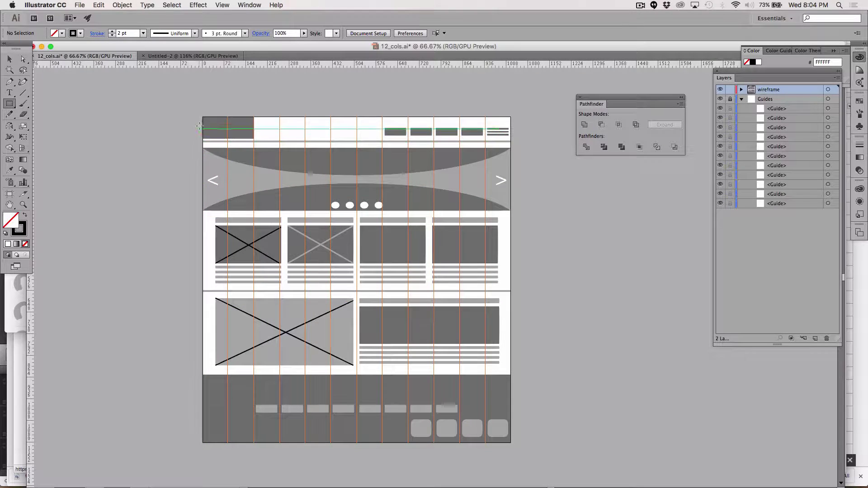
mouse_move(202, 116)
left_mouse_down()
mouse_move(244, 138)
mouse_move(360, 254)
mouse_move(468, 404)
mouse_move(511, 442)
left_mouse_up()
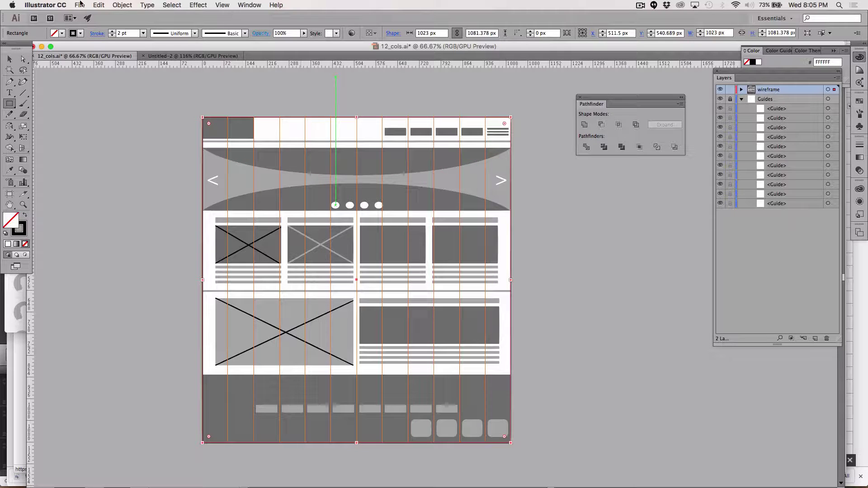
- Set the outline rectangle's stroke weight to 1 pt and deselect it
left_click(111, 35)
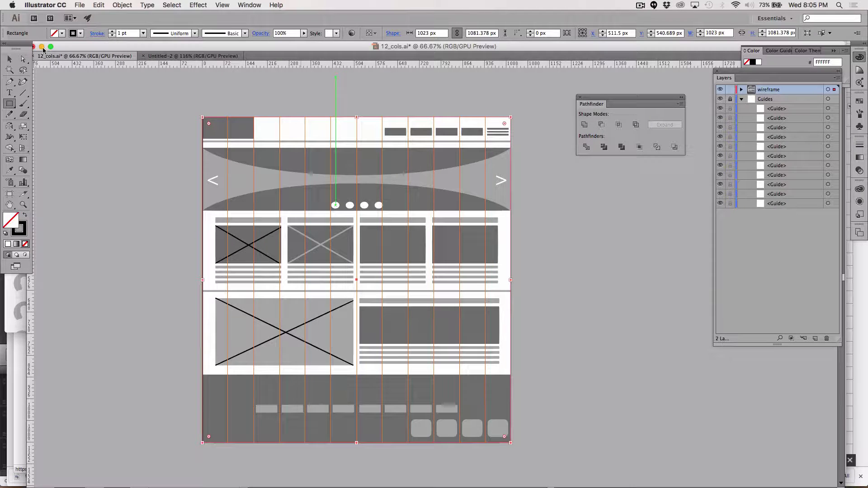
left_click(9, 59)
left_click(84, 102)
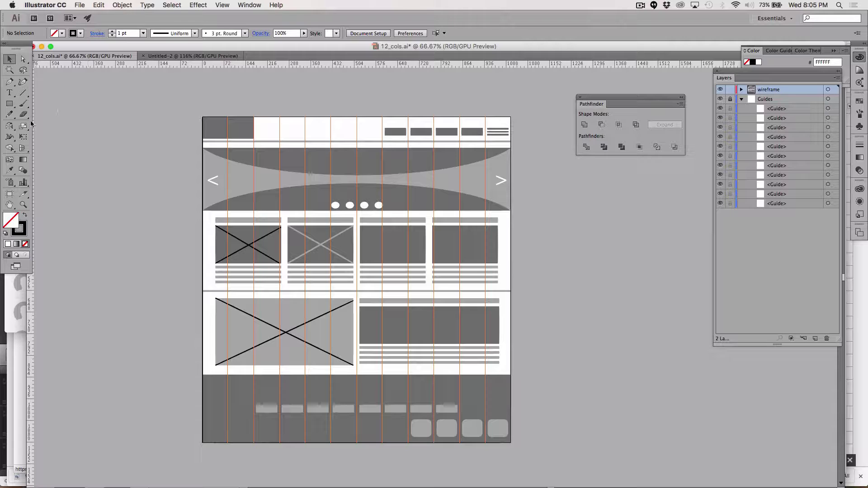
- Enlarge the artboard on all four sides to about 1294 × 1234 px, leaving a margin around the wireframe
left_click(9, 196)
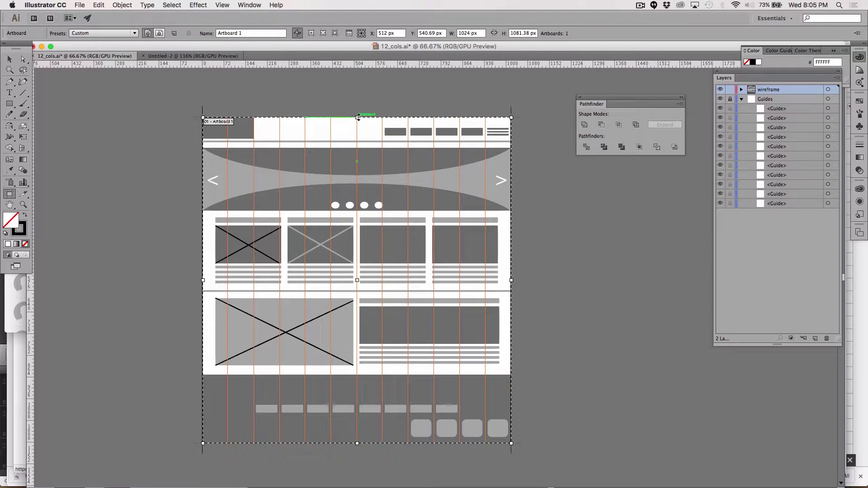
left_click_drag(358, 117, 358, 99)
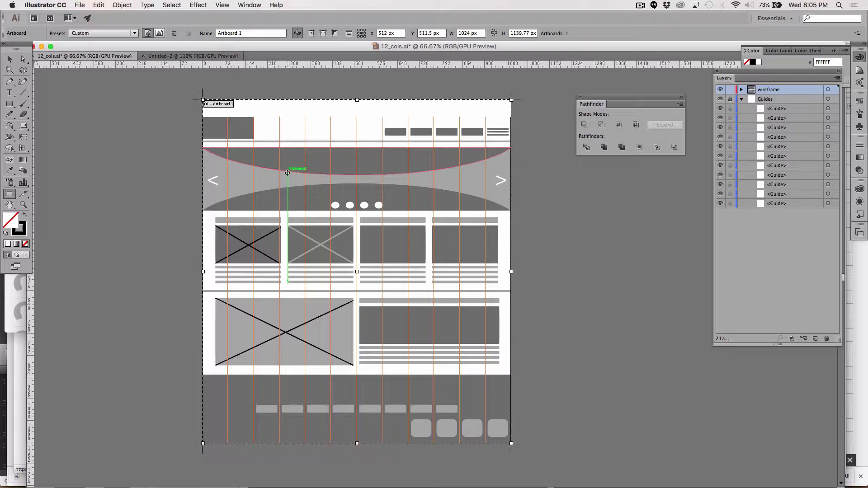
key("cmd+z")
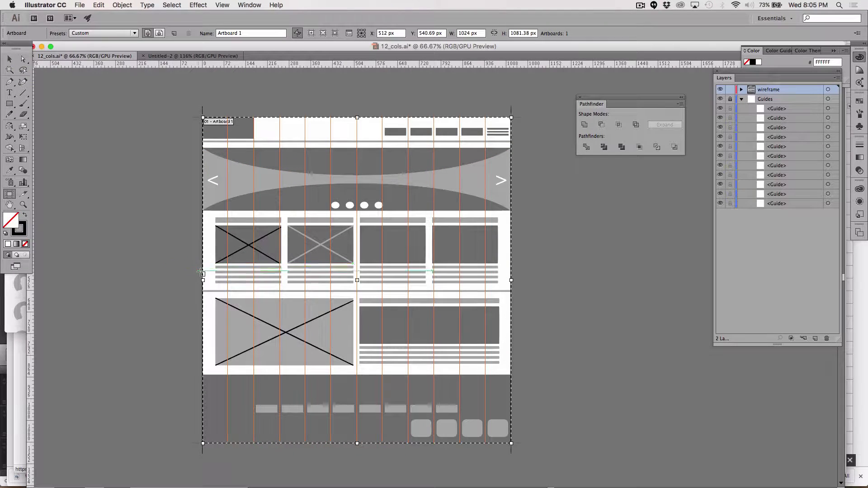
left_click_drag(204, 280, 167, 279)
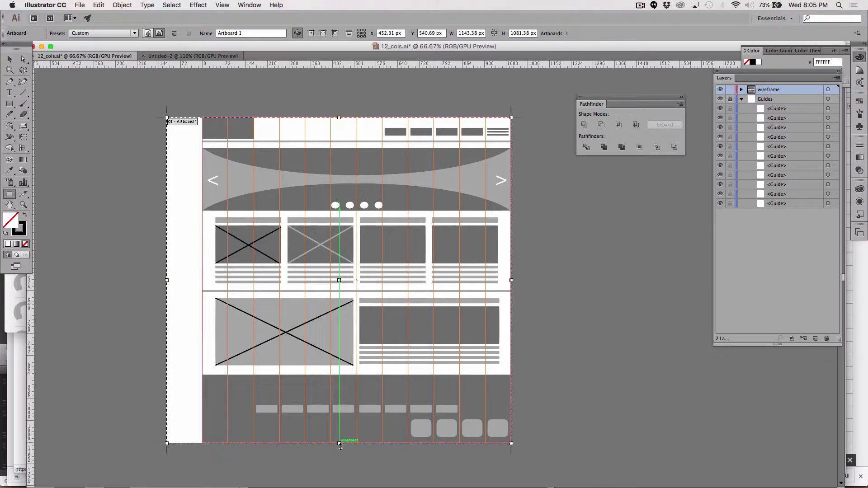
left_click_drag(340, 446, 340, 467)
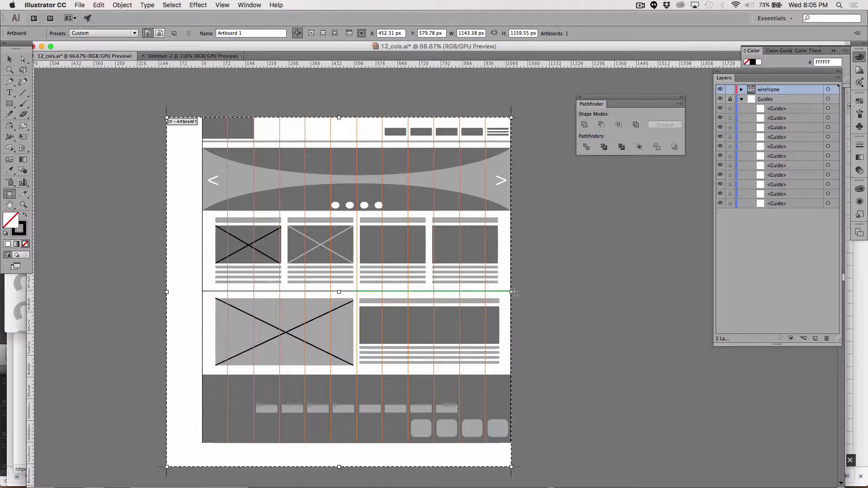
left_click_drag(512, 292, 558, 281)
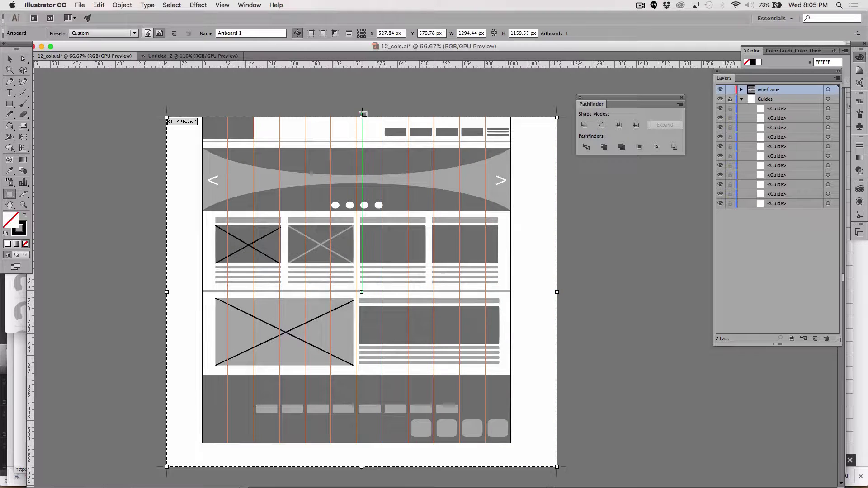
left_click_drag(362, 118, 363, 94)
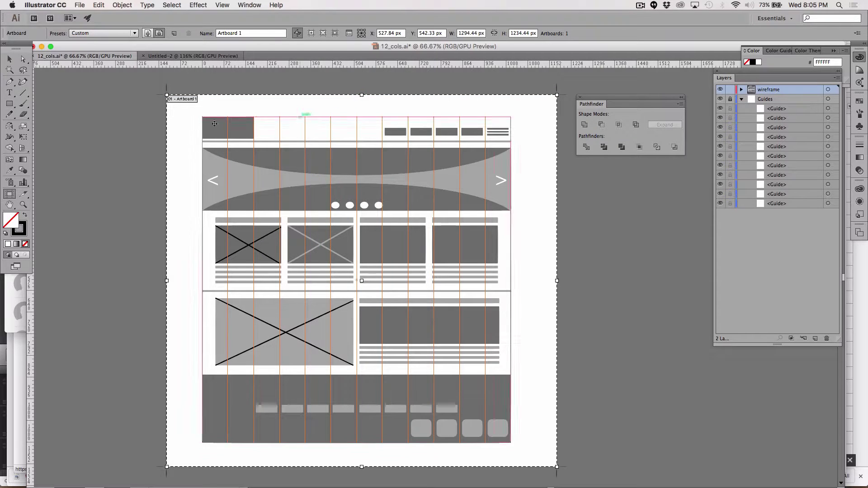
left_click(9, 59)
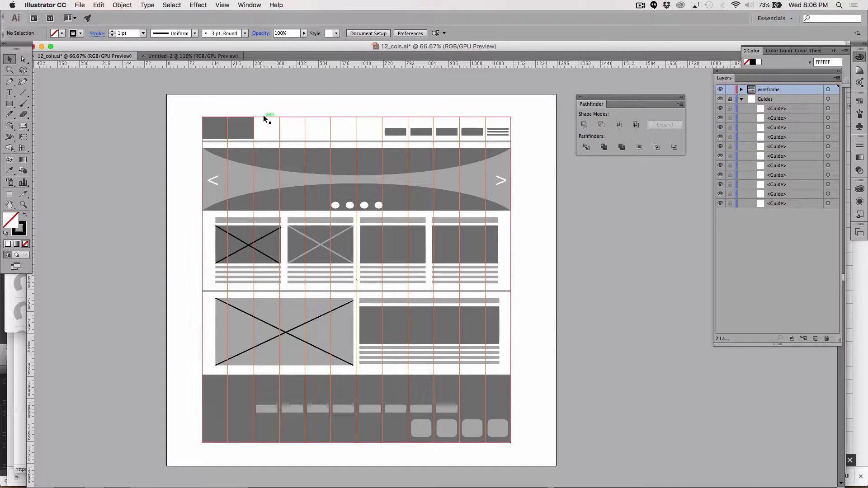
- Select the outline rectangle, find it in the wireframe layer and nudge it up by 3 px
left_click(262, 115)
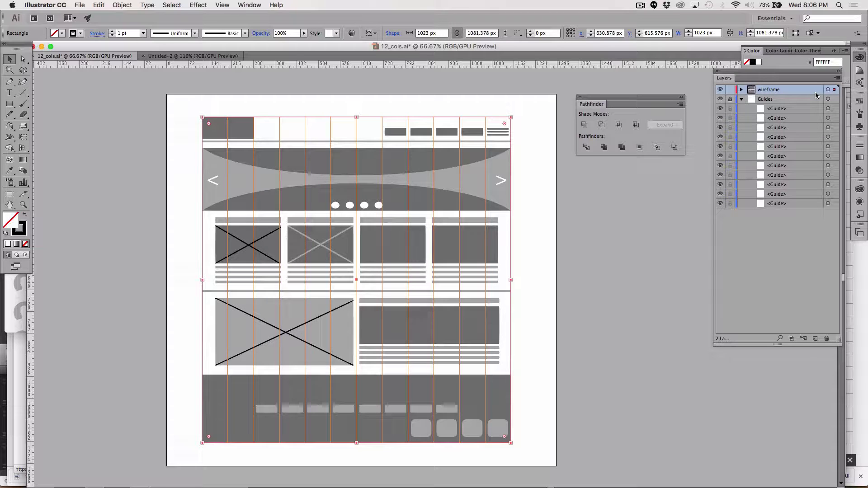
left_click(741, 89)
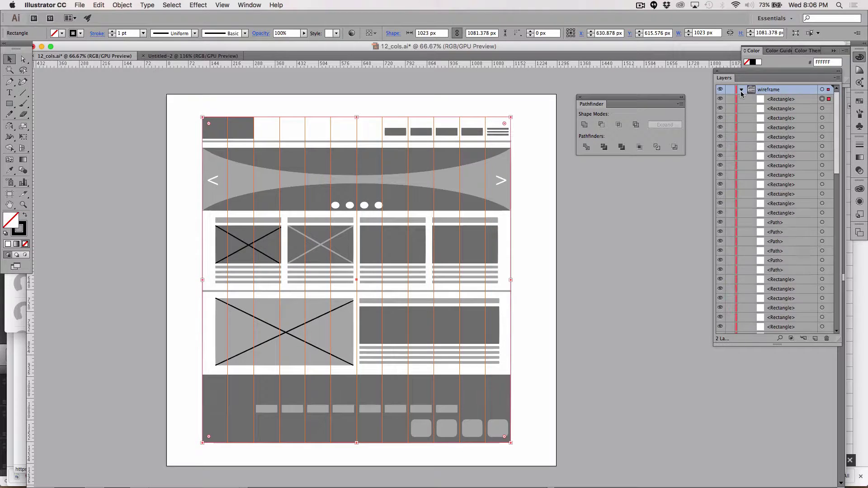
left_click(789, 100)
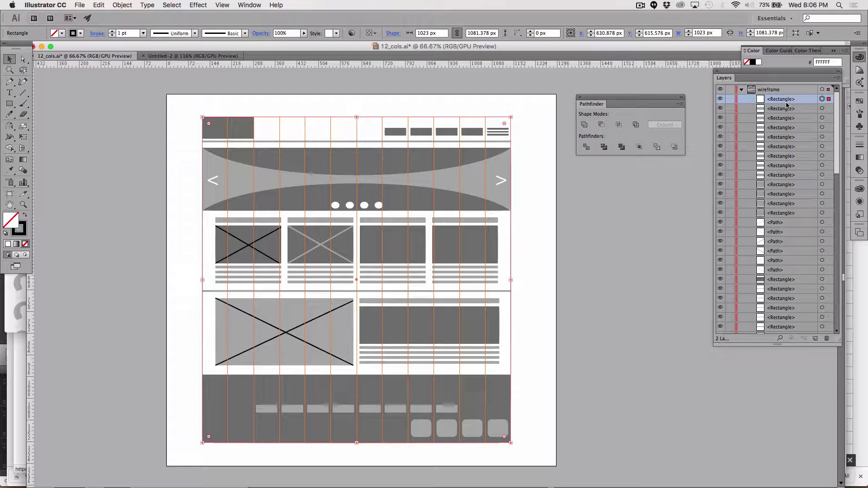
key("Up")
key("Up")
key("Up")
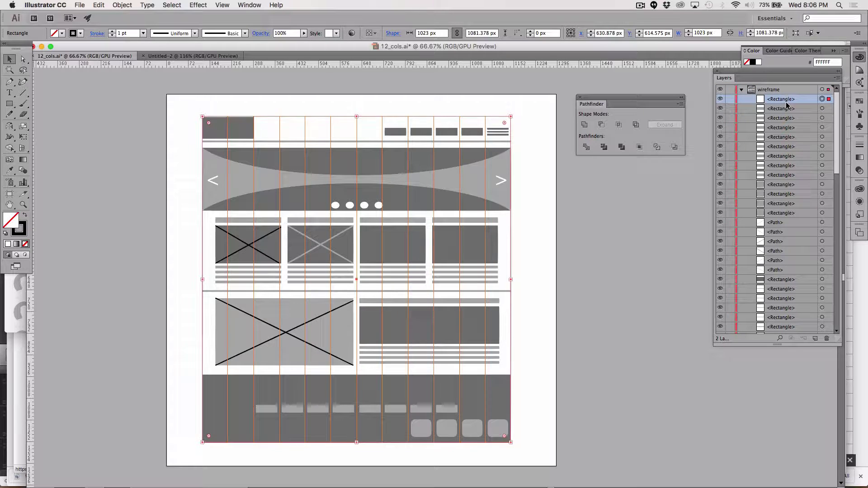
left_click(589, 256)
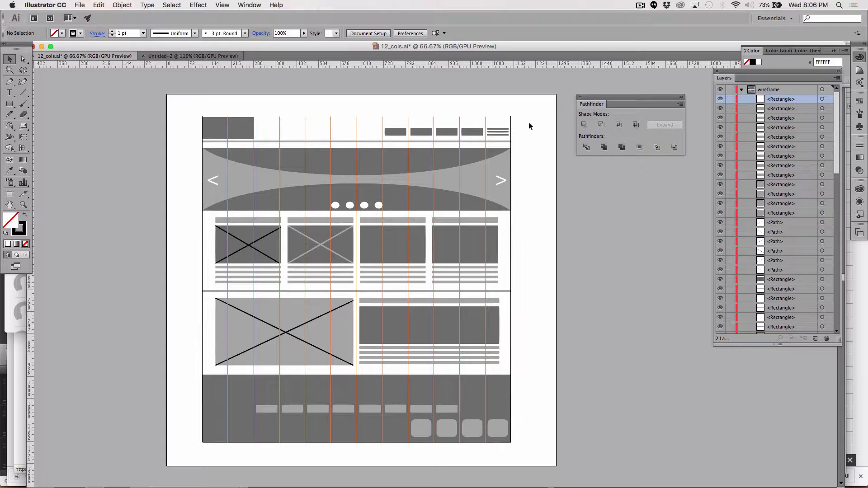
- Delete the outline rectangle around the wireframe as a trial and undo the deletion
left_click(510, 123)
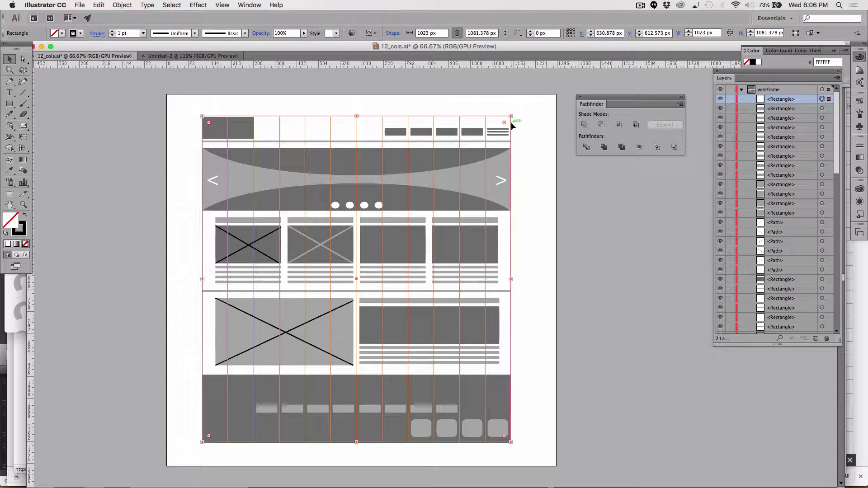
left_click(23, 231)
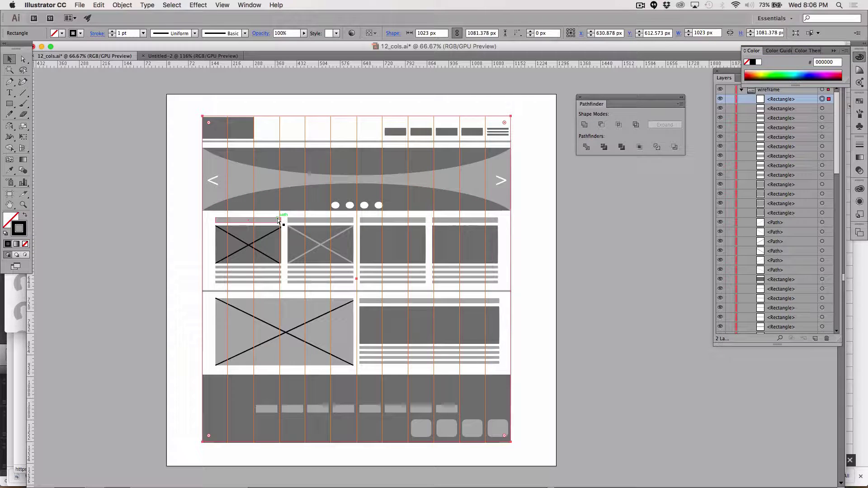
key("Delete")
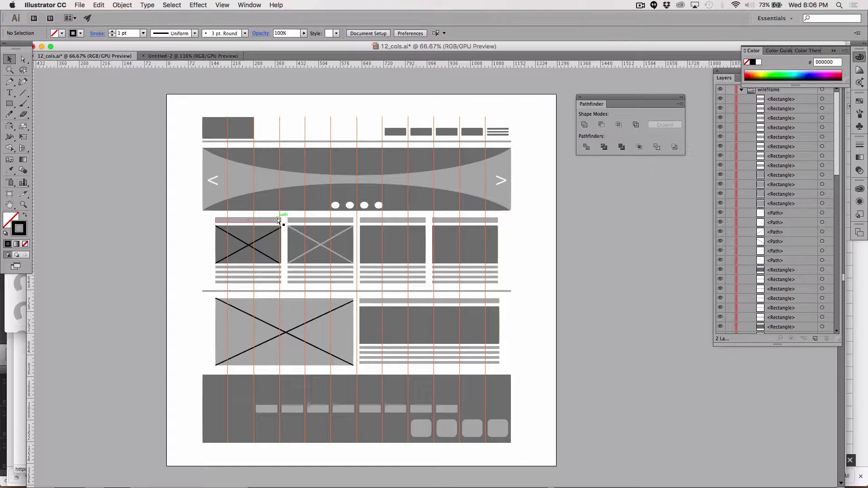
key("super+a")
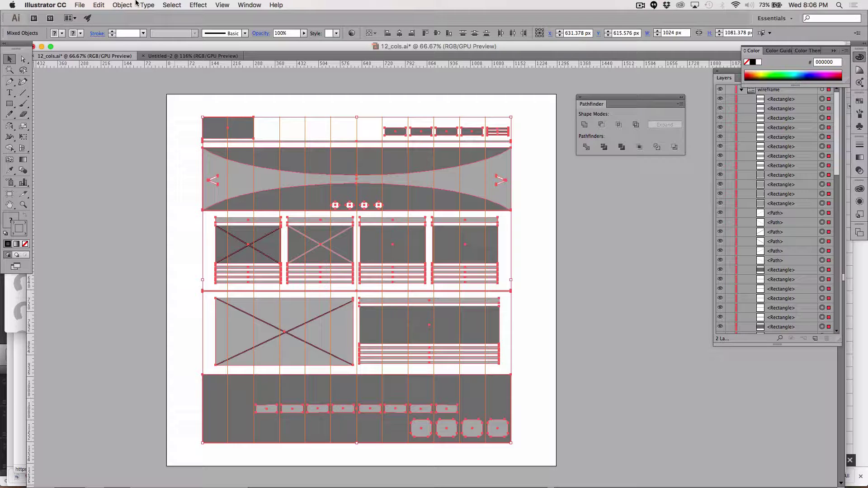
key("super+z")
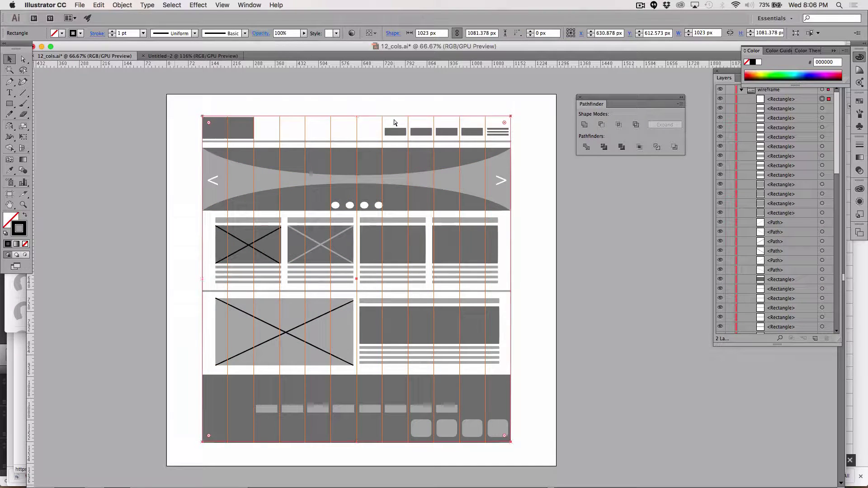
- Set the stroke weight of the outline rectangle around the wireframe to 2 pt and deselect it
key("super+1")
scroll(352, 162, "up", 5)
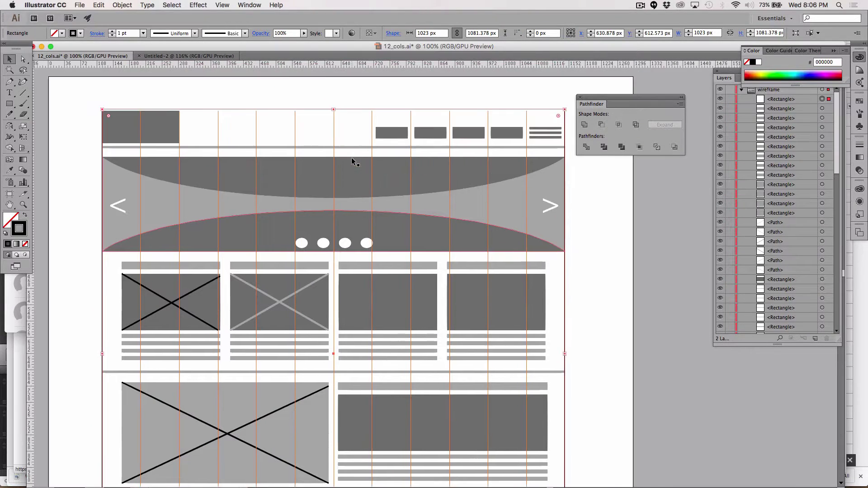
key("super+=")
key("super+=")
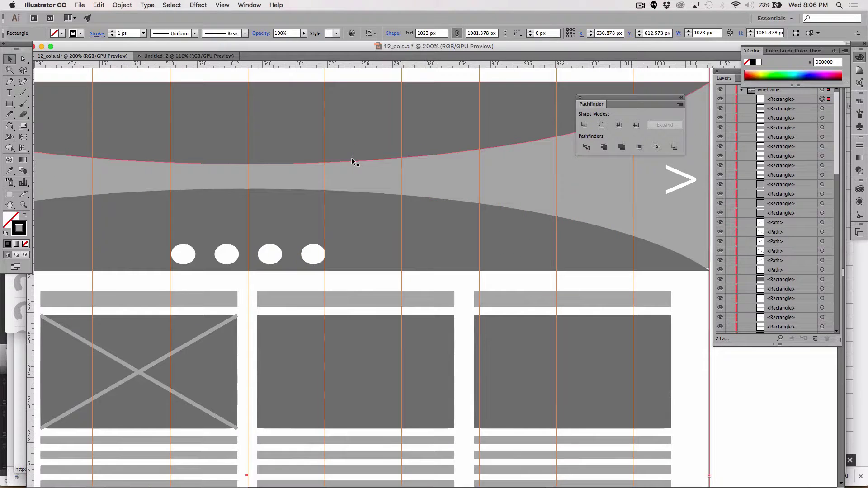
scroll(351, 158, "up", 4)
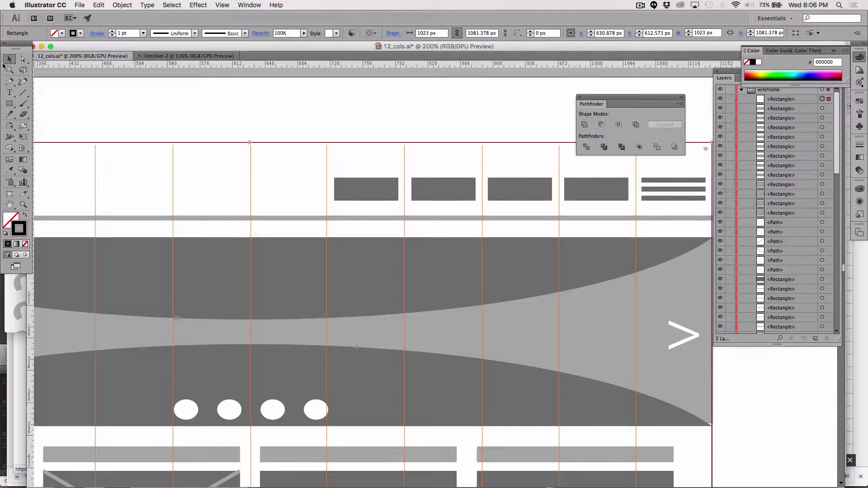
left_click(123, 126)
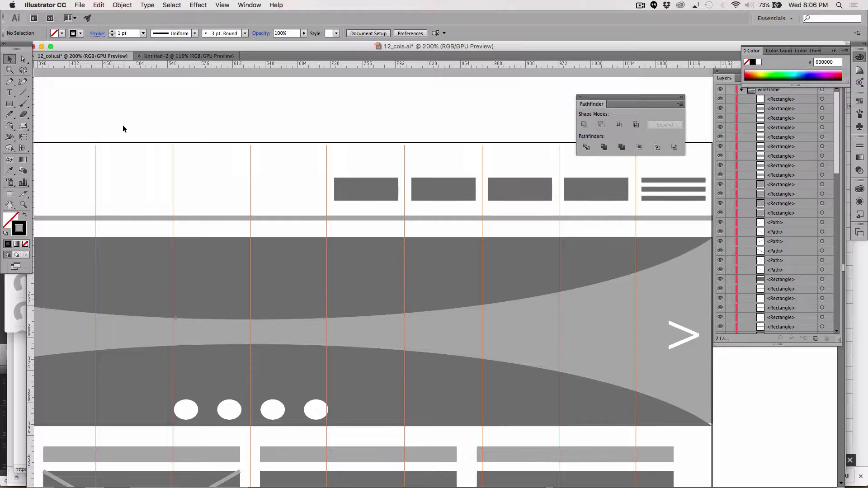
left_click(194, 141)
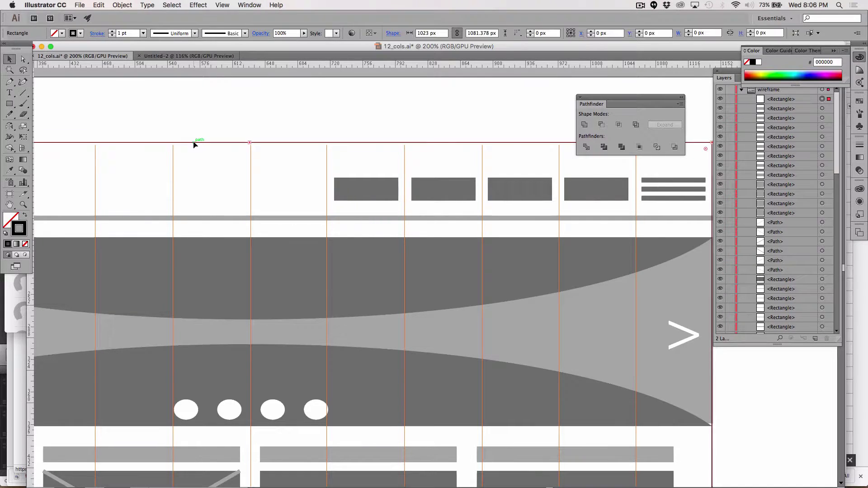
left_click(112, 31)
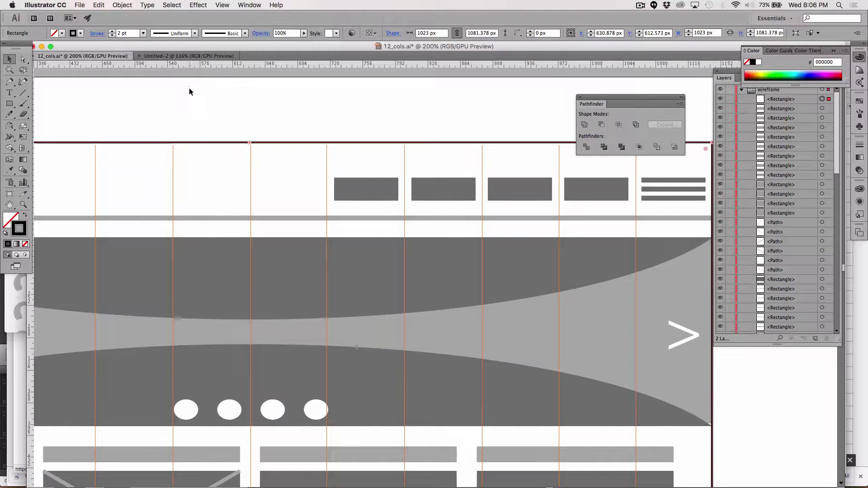
key("super+minus")
key("super+minus")
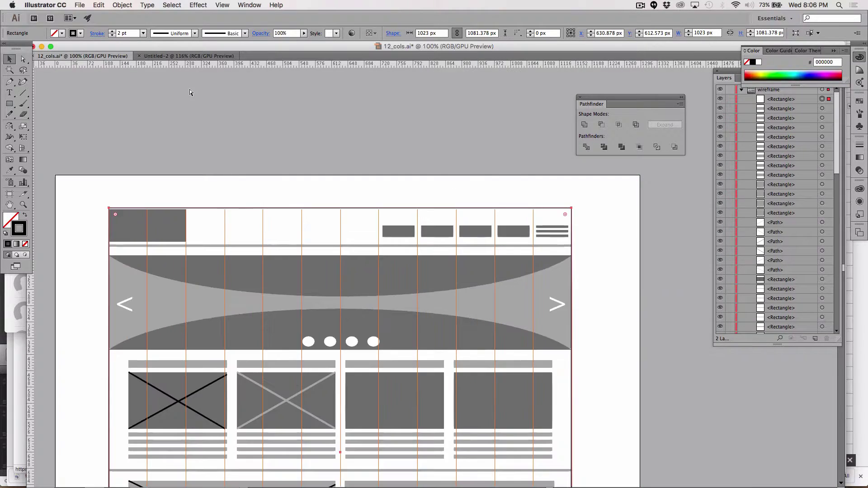
key("super+minus")
left_click(268, 163)
scroll(268, 165, "down", 5)
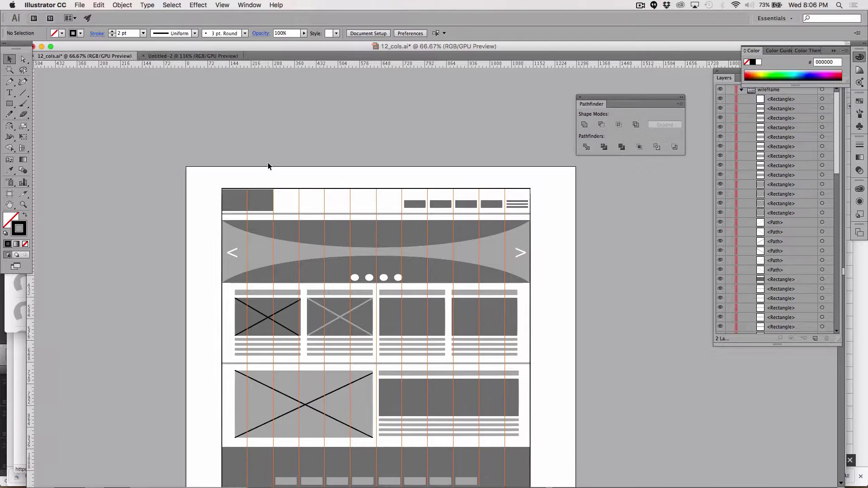
scroll(268, 162, "right", 1)
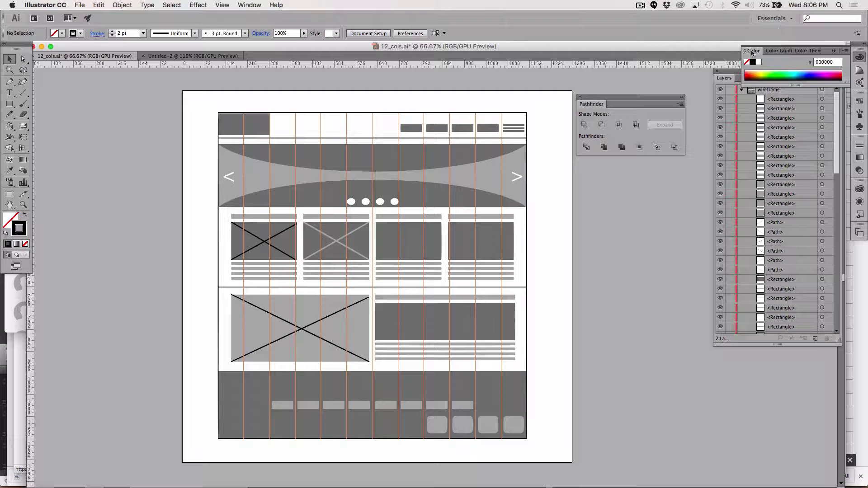
- Detach the Color and Color Guide panels from their group and place them as separate floating panels beside the artboard
left_click_drag(751, 49, 676, 441)
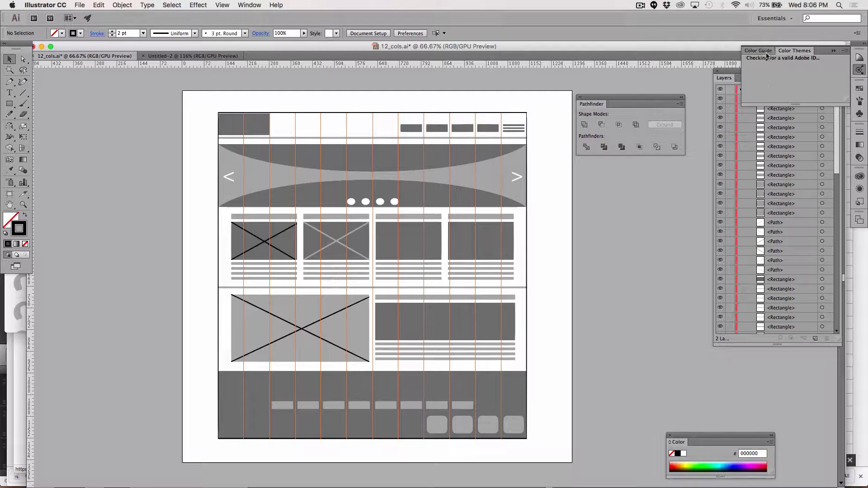
left_click_drag(767, 55, 626, 315)
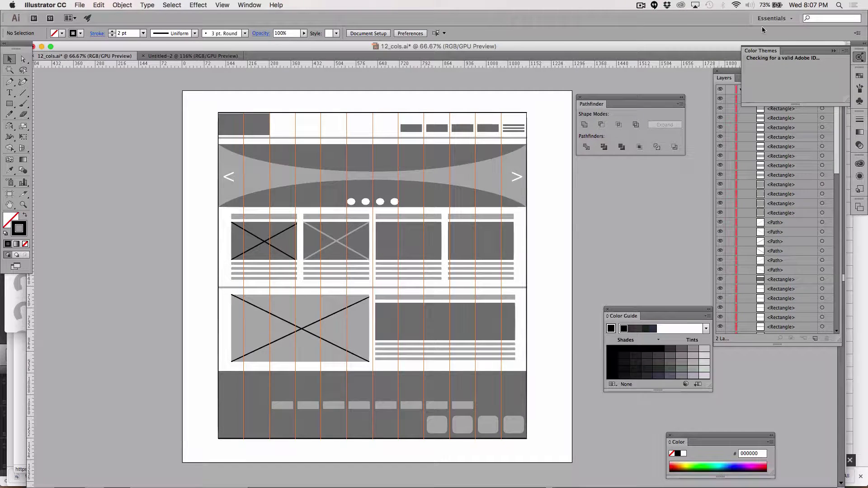
- Close the Color Themes, Color Guide and Color panels
left_click_drag(759, 50, 687, 204)
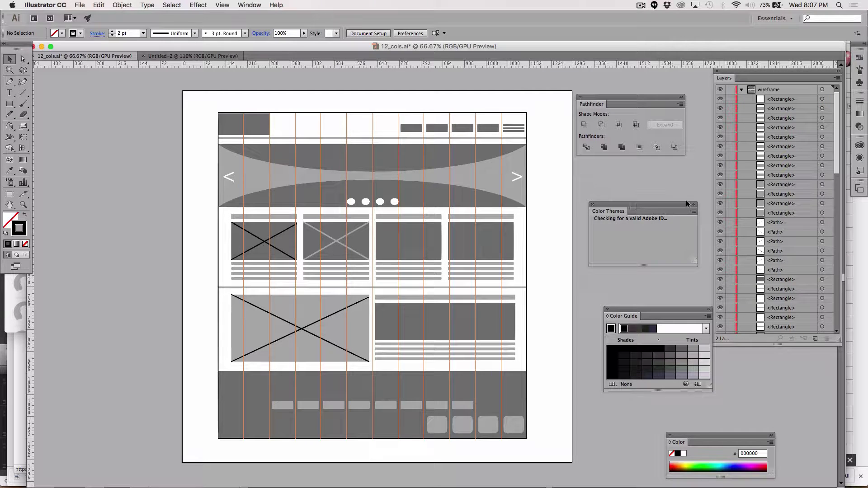
left_click(592, 204)
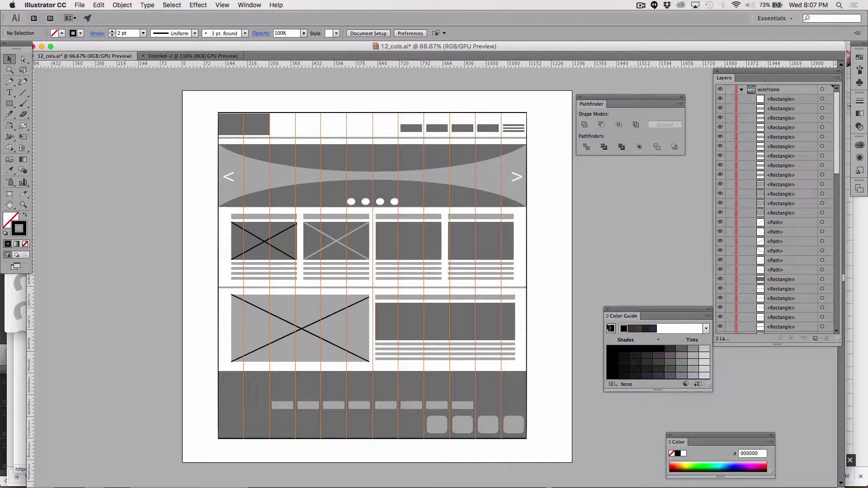
left_click(607, 310)
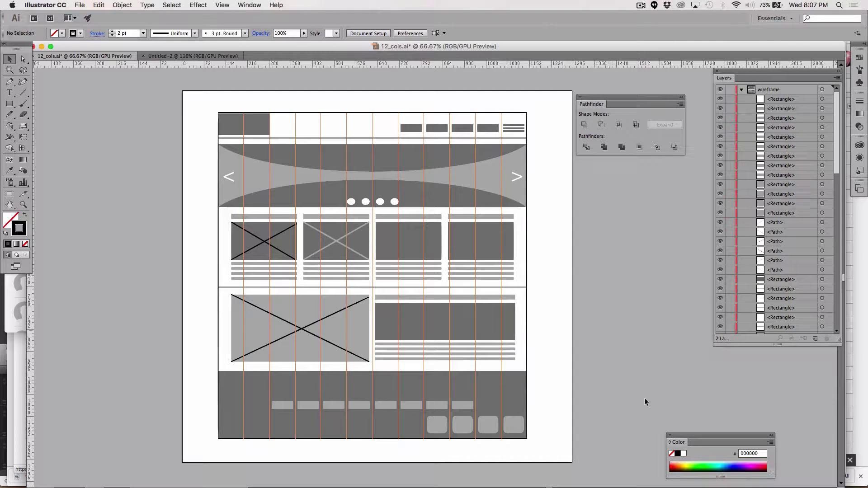
left_click(669, 435)
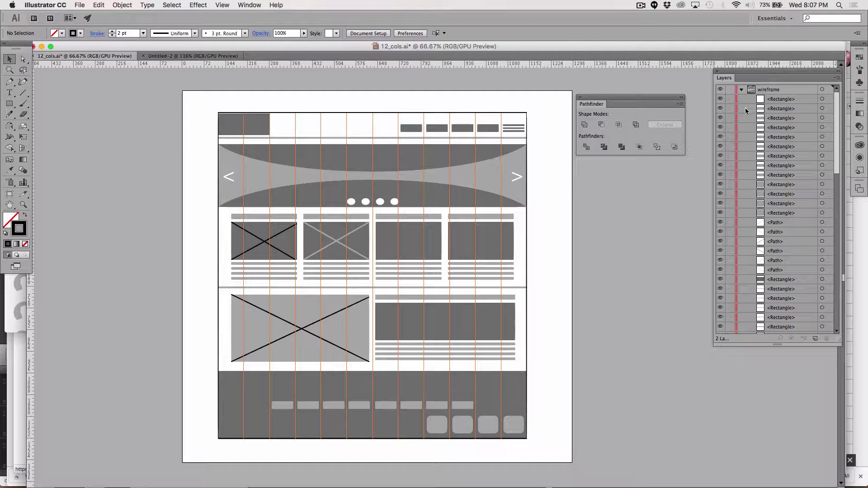
- Collapse the wireframe and Guides layers and hide the Guides layer
left_click(741, 89)
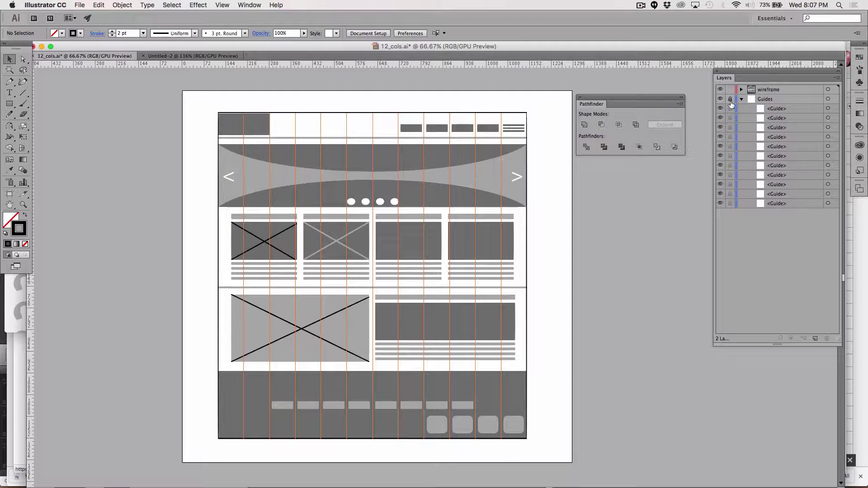
left_click(741, 99)
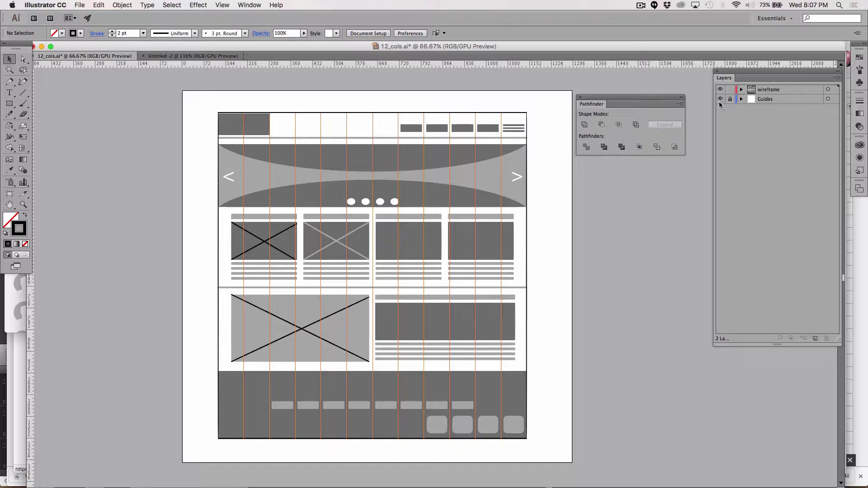
left_click(721, 99)
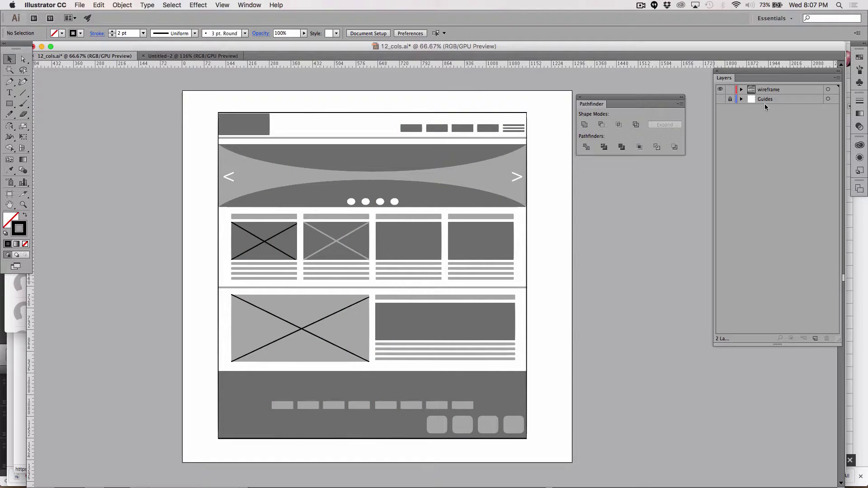
- Create a new layer above the wireframe layer and name it "callouts"
left_click(762, 90)
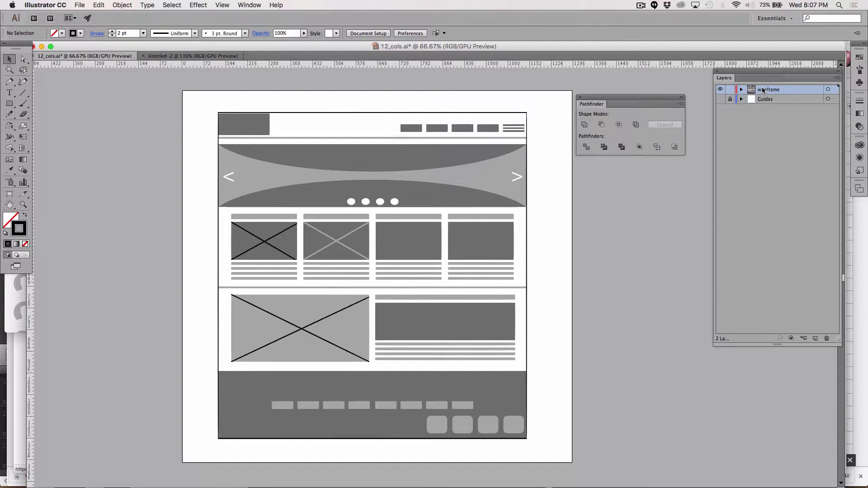
left_click(815, 339)
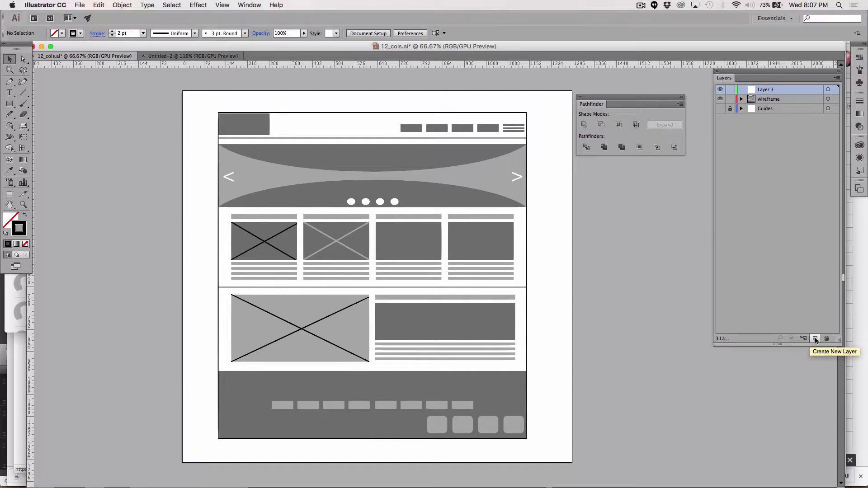
double_click(766, 90)
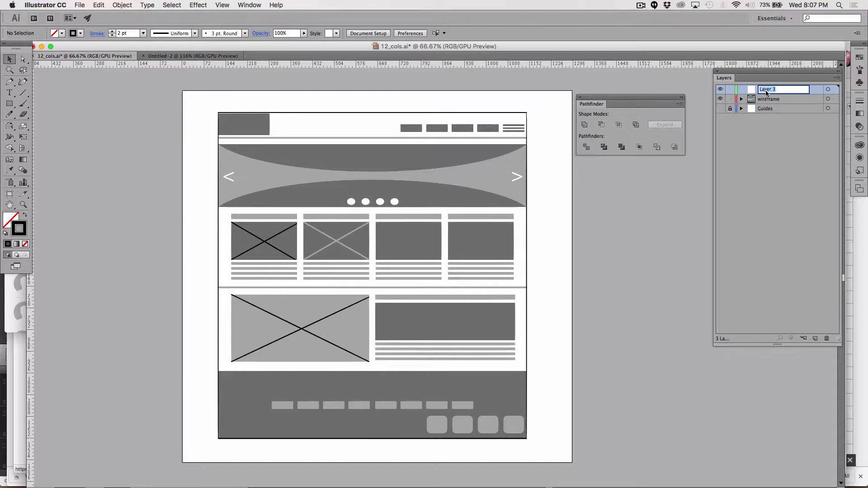
type("callouts")
left_click(788, 180)
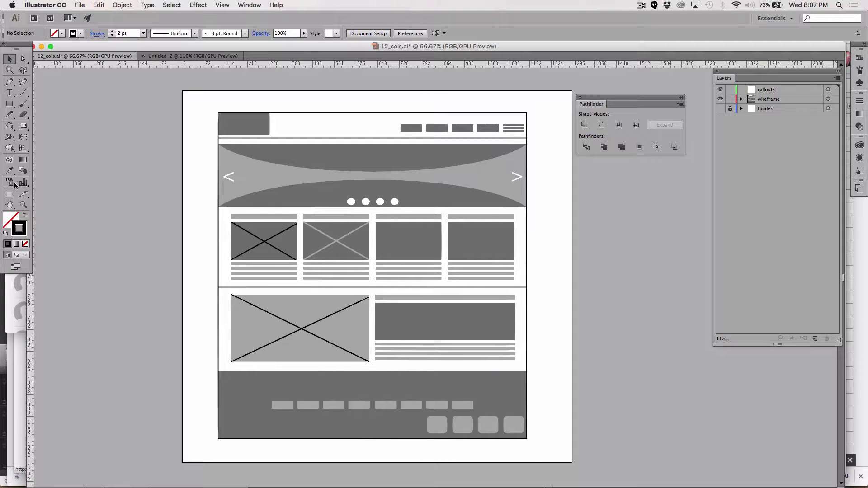
- Enlarge the artboard on all four sides to about 1690 x 1342 px and leave artboard editing
left_click(13, 195)
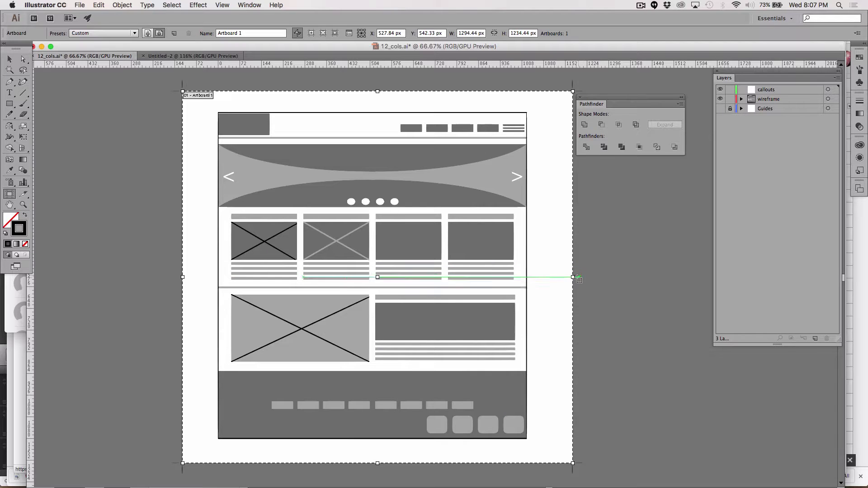
left_click_drag(573, 277, 624, 277)
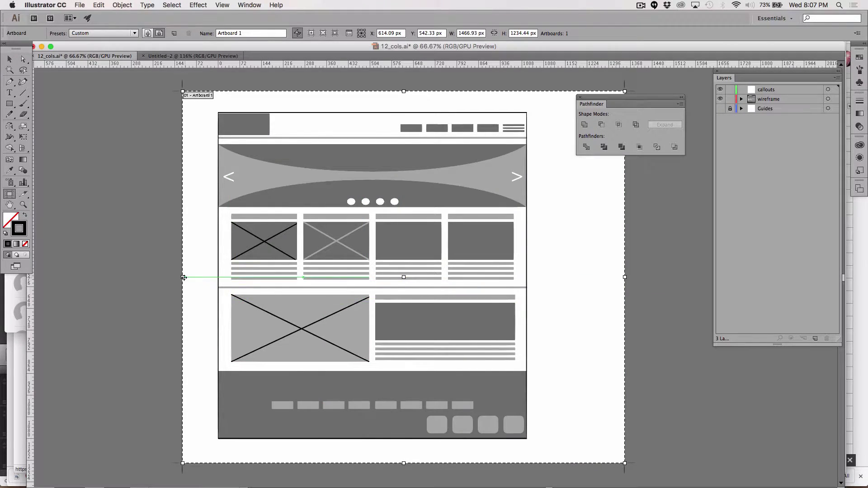
left_click_drag(182, 277, 115, 278)
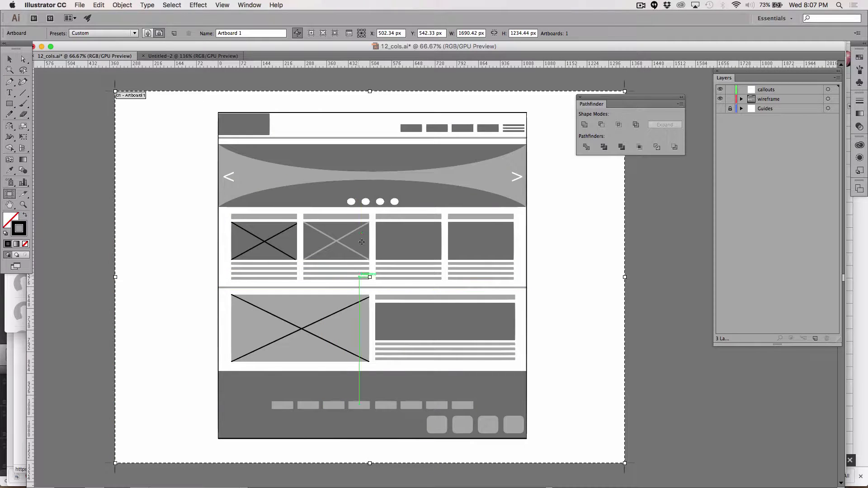
left_click_drag(370, 91, 369, 76)
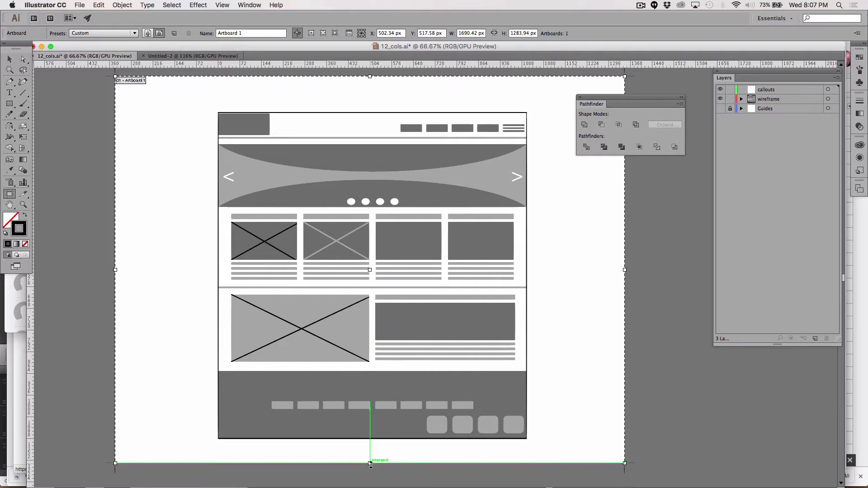
left_click_drag(370, 463, 370, 481)
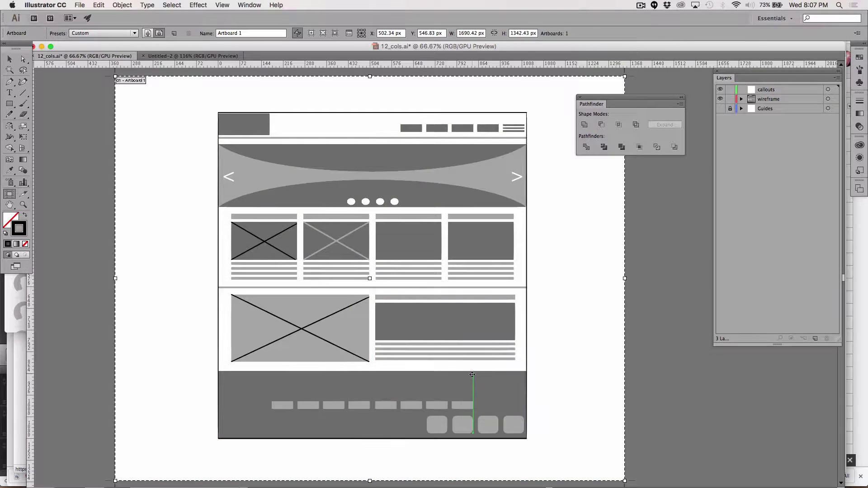
scroll(472, 375, "down", 1)
scroll(472, 374, "up", 1)
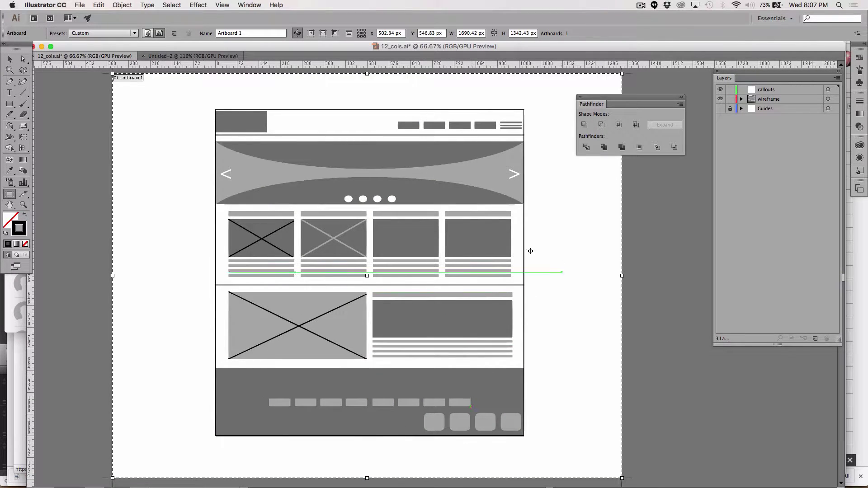
left_click(10, 59)
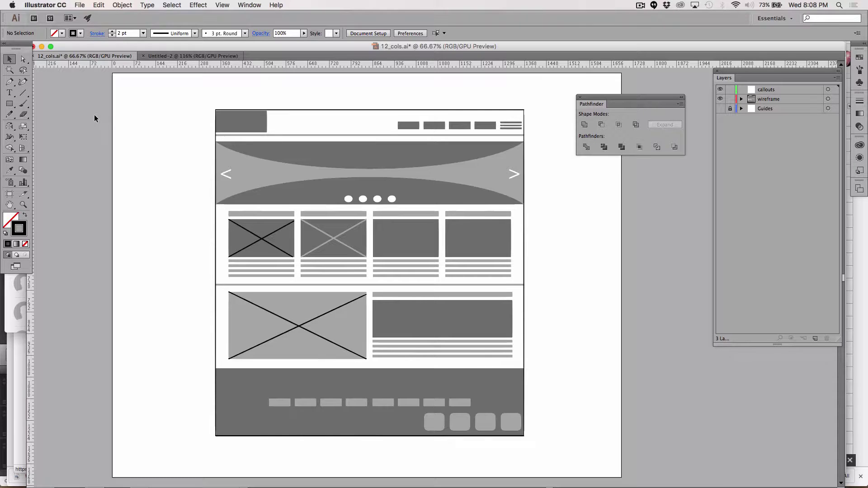
- Draw a horizontal callout line about 201 px long from the banner's right part out into the blank margin
left_click(22, 94)
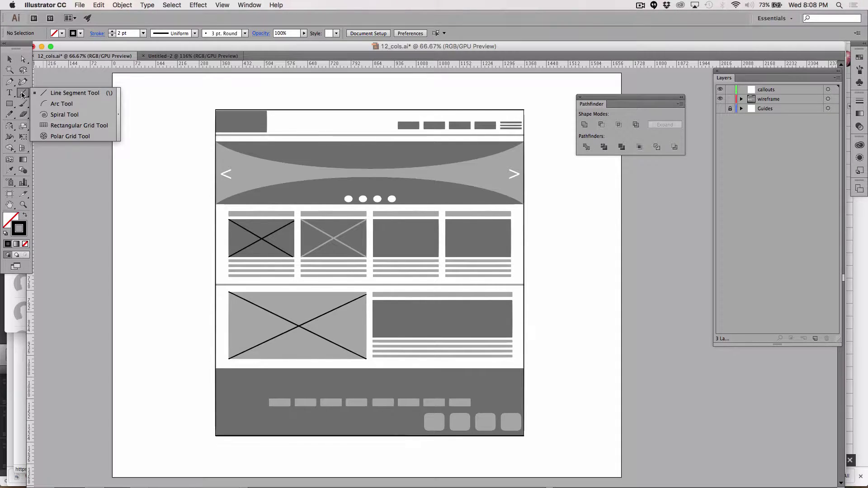
left_click(79, 93)
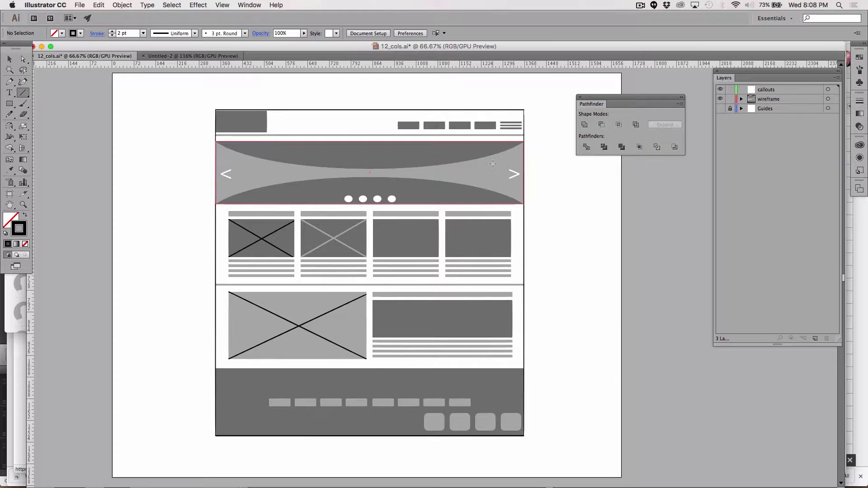
left_click_drag(493, 164, 554, 164)
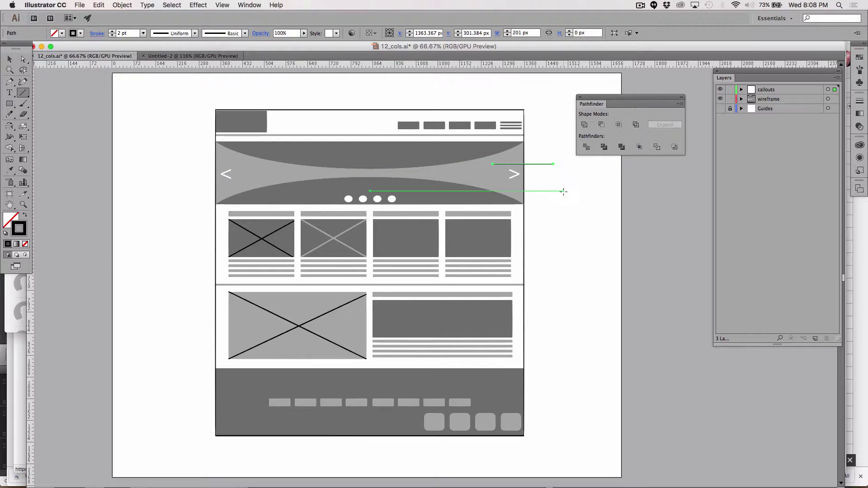
- Close the Pathfinder panel covering the callout line and deselect the line
left_click(10, 93)
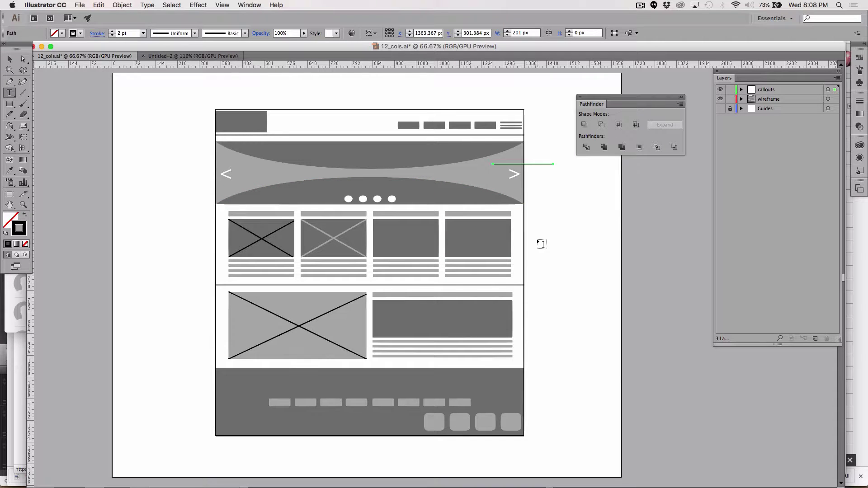
key("super+1")
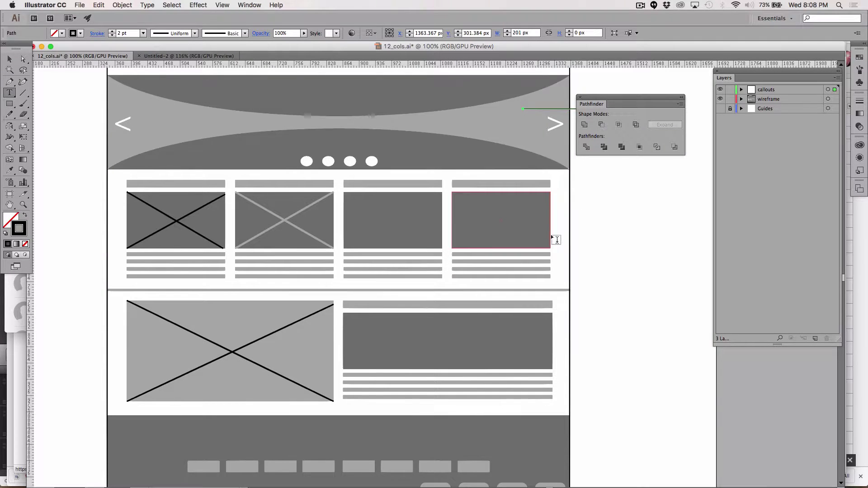
left_click(582, 97)
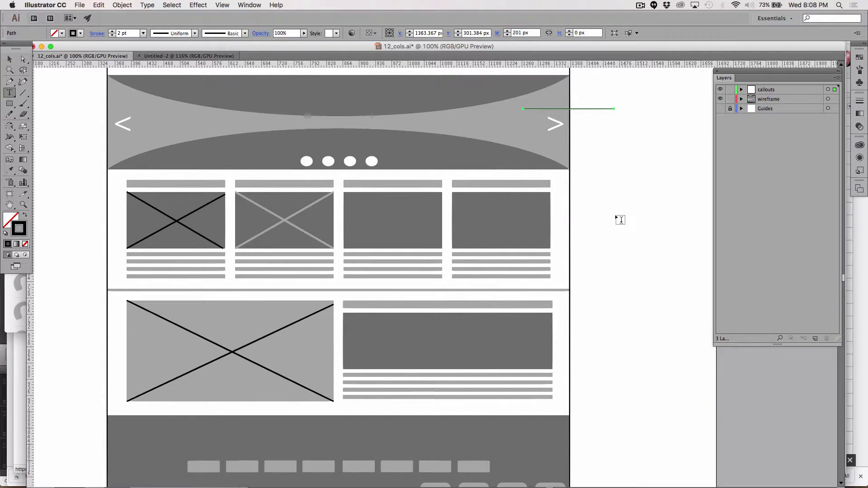
left_click(9, 60)
left_click(614, 239)
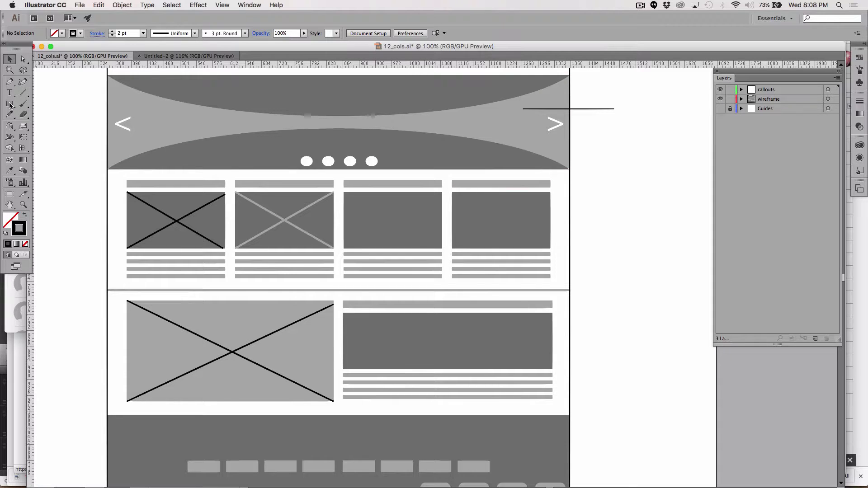
- Draw a circle about 19 px wide with black fill and no stroke at the callout line's inner end
left_click(25, 216)
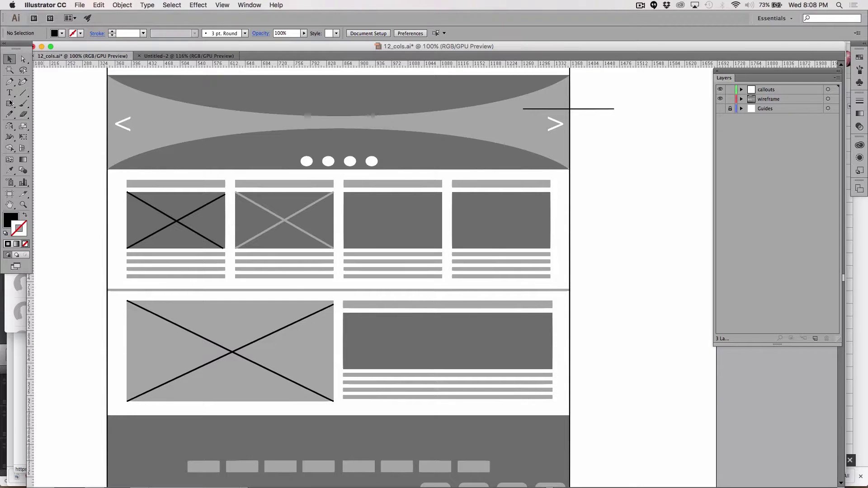
left_click_drag(10, 103, 29, 126)
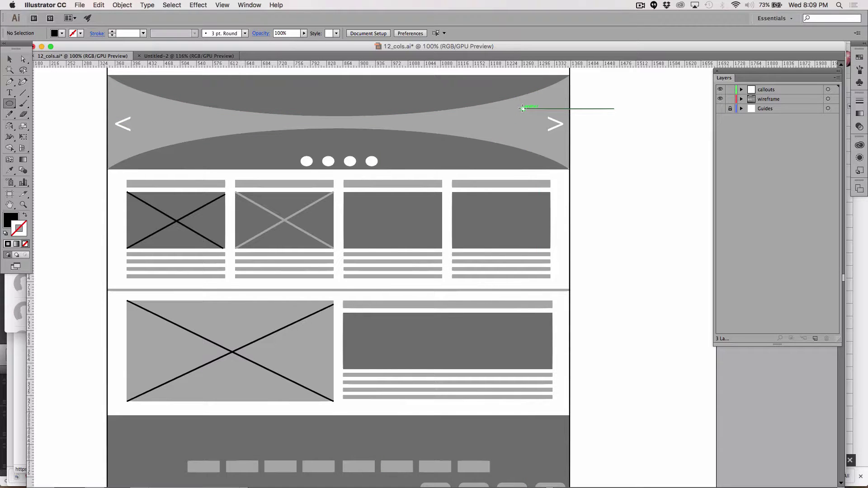
left_click_drag(522, 108, 519, 104)
- Nudge the black circle to X 1257.367 px, Y 299.884 px so it sits on the callout line's inner end, and deselect it
key("Down")
key("Down")
key("Down")
key("Down")
key("Down")
key("Down")
key("Down")
key("Down")
key("Down")
key("Right")
key("Right")
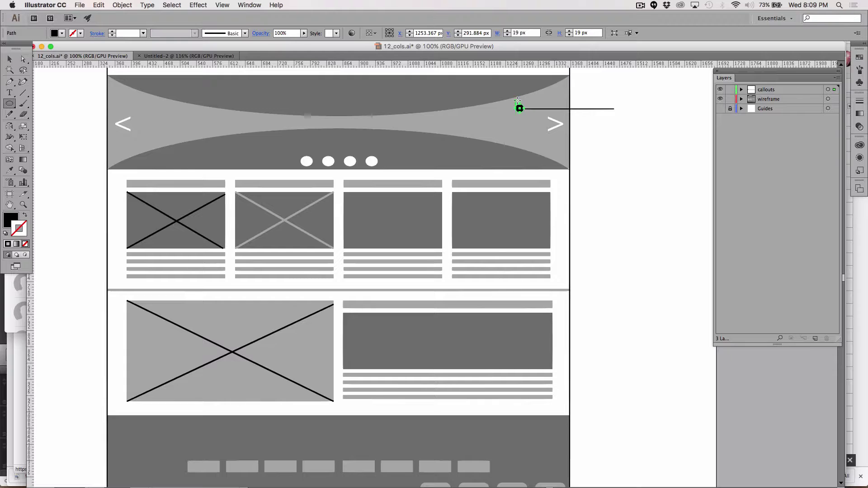
key("Down")
key("Down")
key("Right")
key("Right")
key("v")
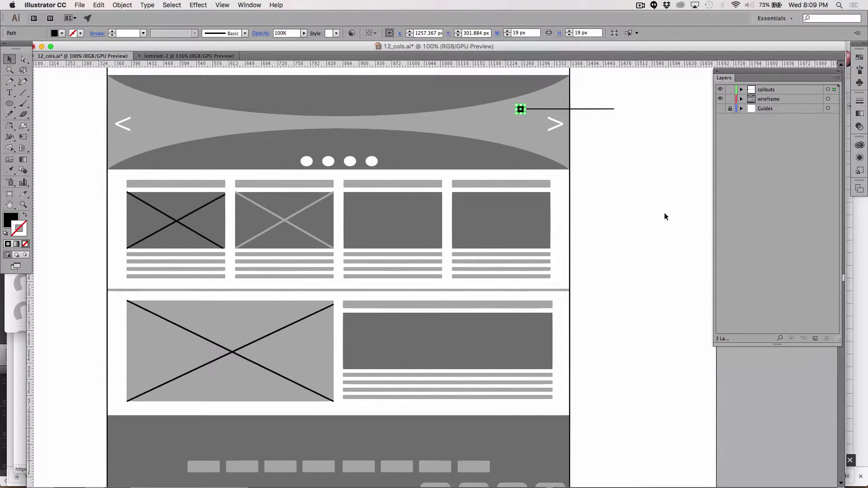
left_click(641, 213)
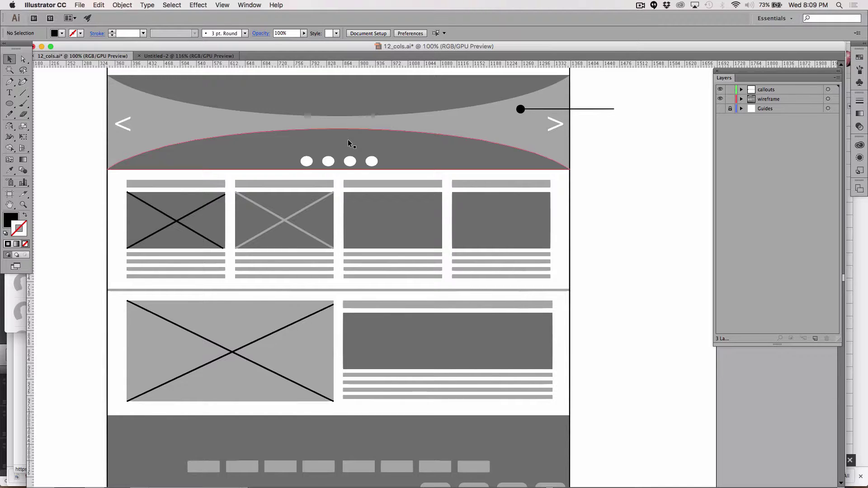
left_click(517, 110)
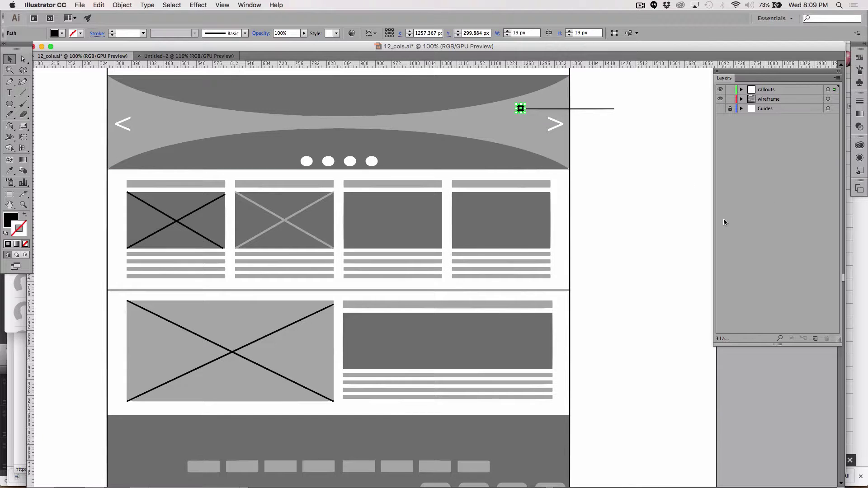
left_click(631, 241)
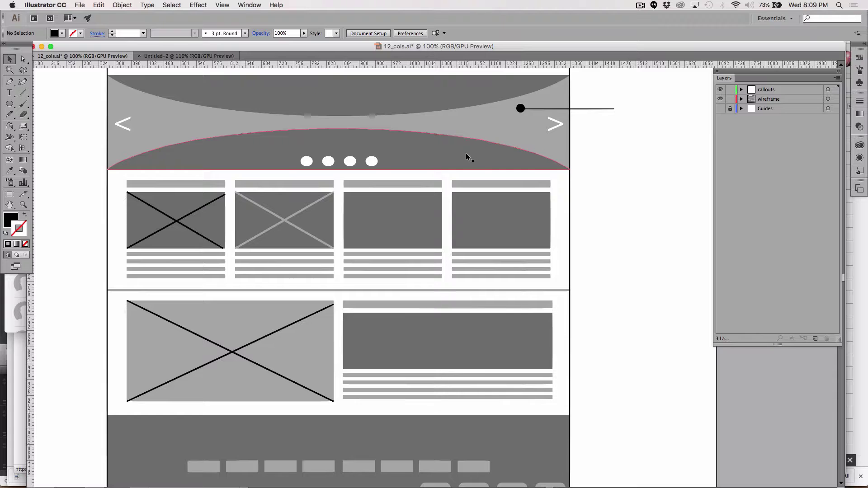
- Add a text label reading "Header" in the blank margin just below the callout line's outer end
left_click(9, 93)
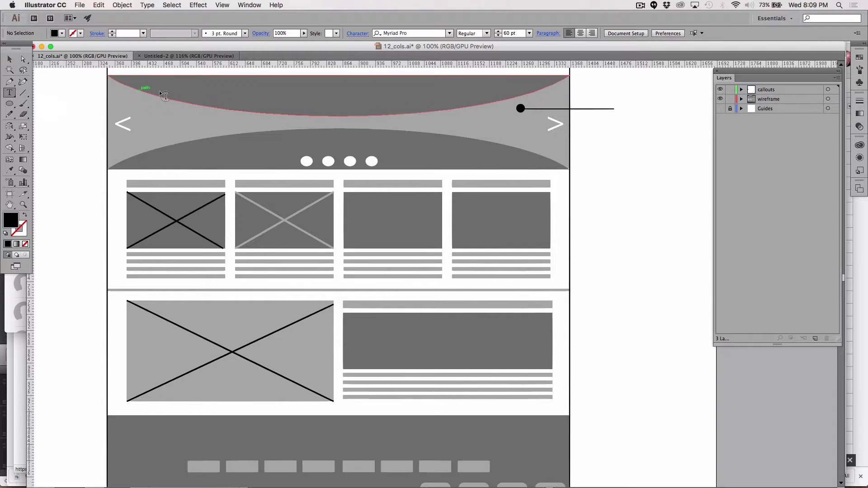
left_click(593, 163)
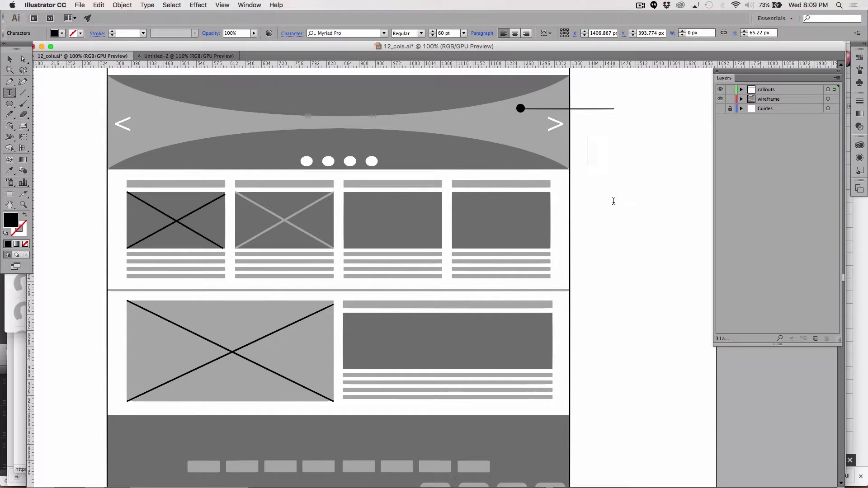
type("He")
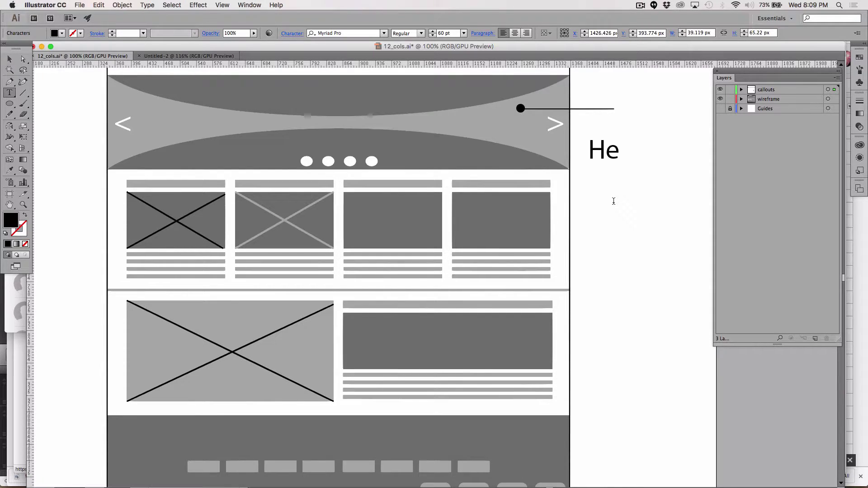
type("ader")
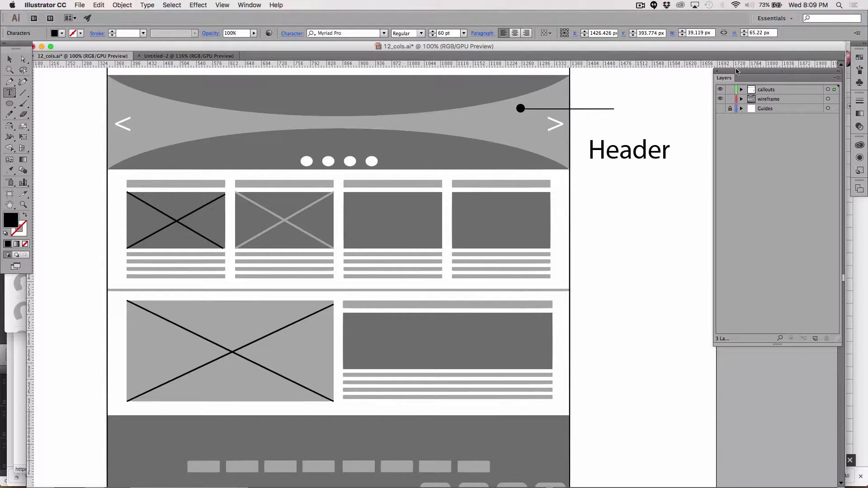
- Close the Layers panel and replace the "Header" label text with "Slider"
left_click(718, 73)
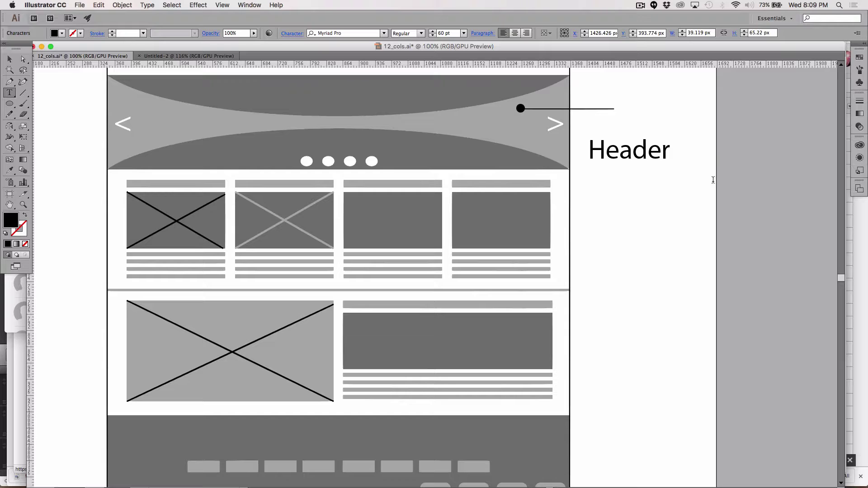
left_click_drag(670, 154, 568, 154)
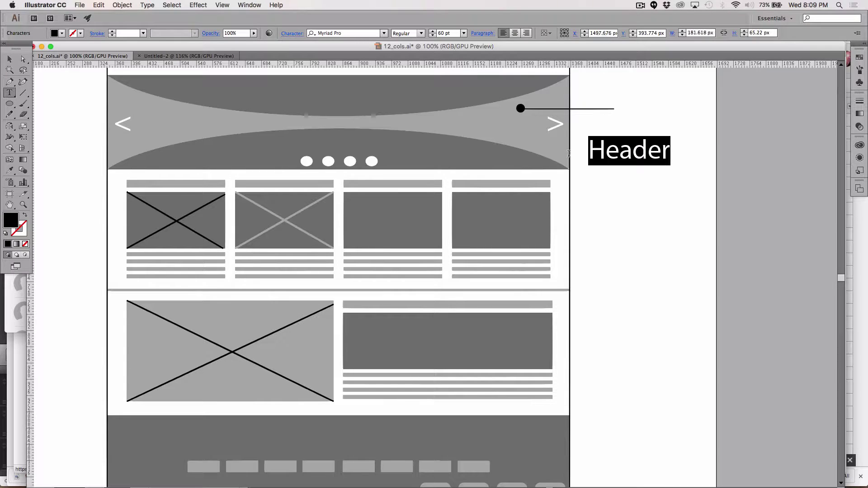
type("Slider")
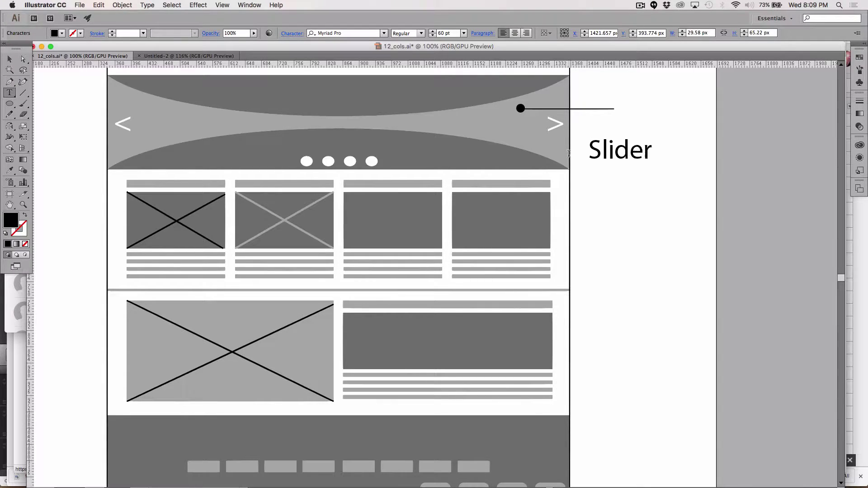
- Set the "Slider" label to 24 pt and move it beside the outer end of the callout line
left_click_drag(654, 153, 579, 148)
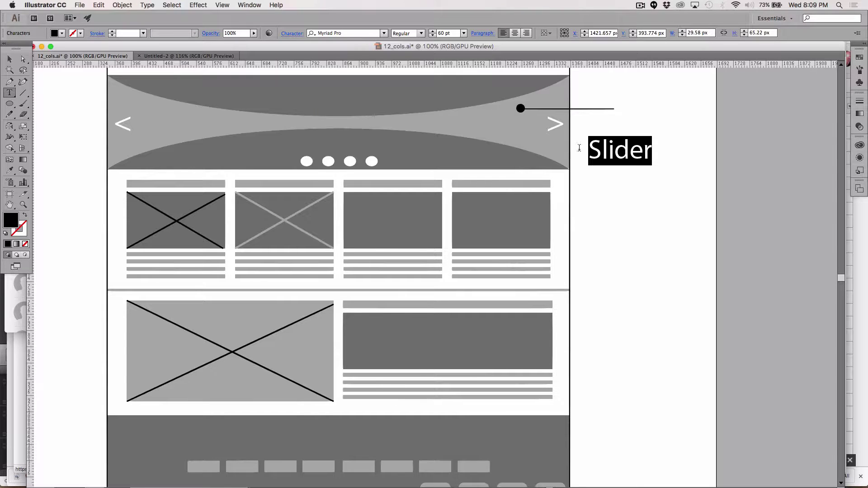
left_click(464, 33)
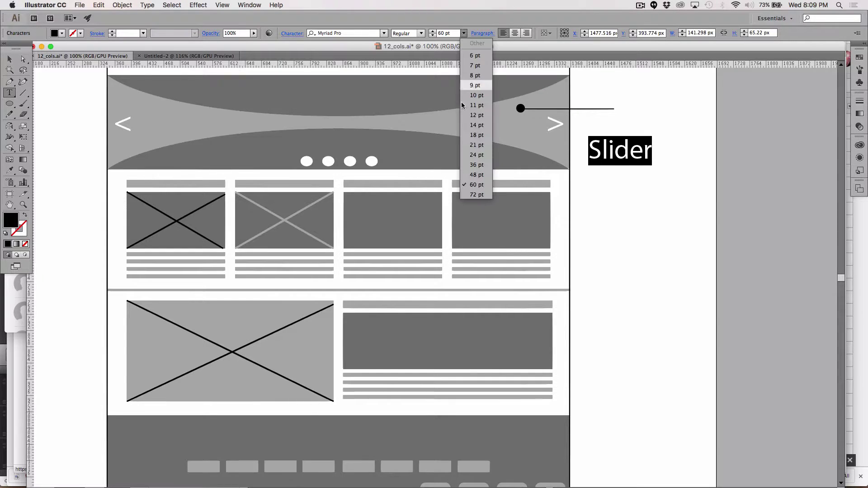
left_click(478, 154)
left_click(9, 60)
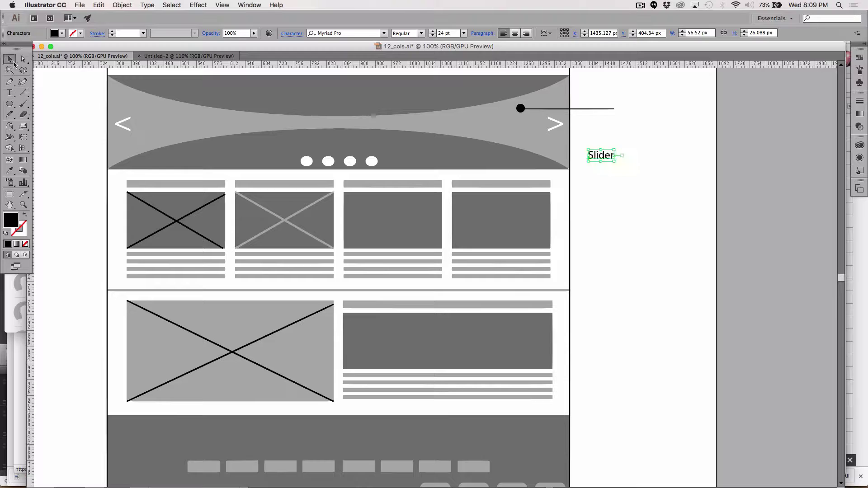
left_click_drag(596, 157, 630, 110)
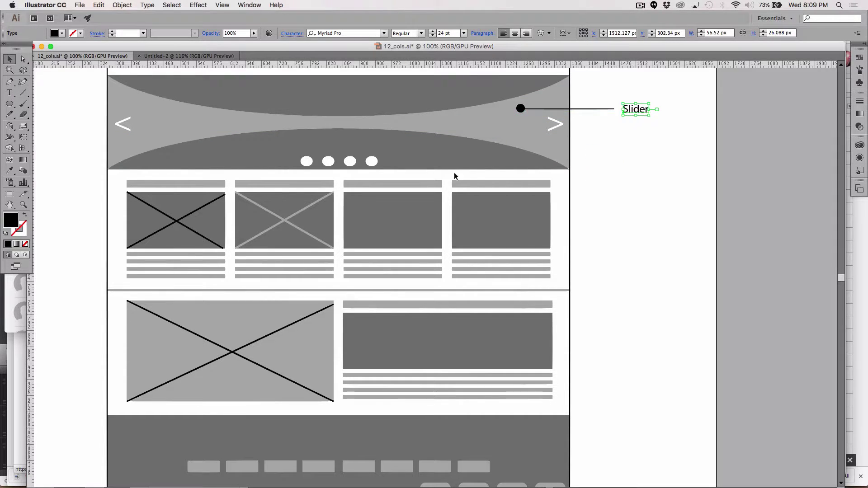
- Retype the label in capitals as "SLIDER" and add the lines "Containing 4", "images provided" and "by client" beneath it
left_click(17, 94)
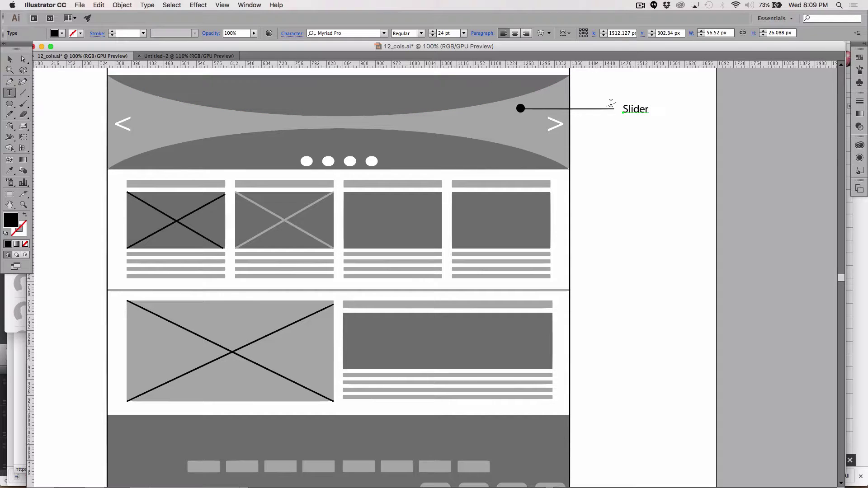
double_click(643, 109)
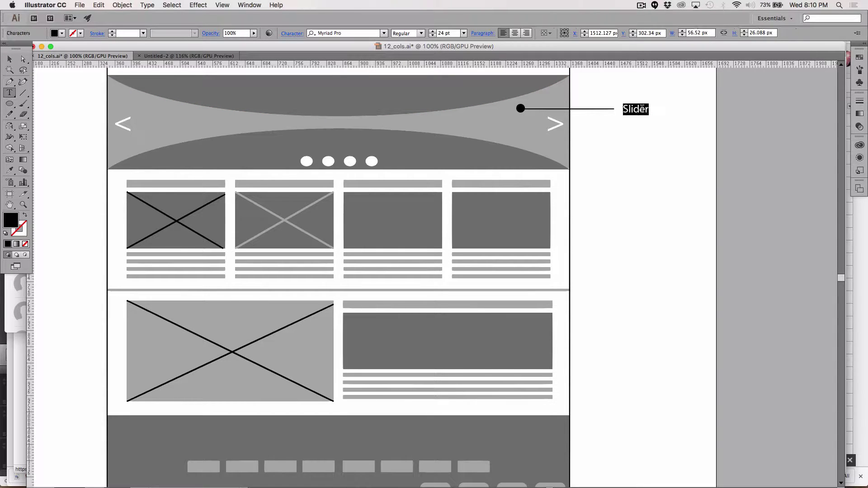
type("SLIDER")
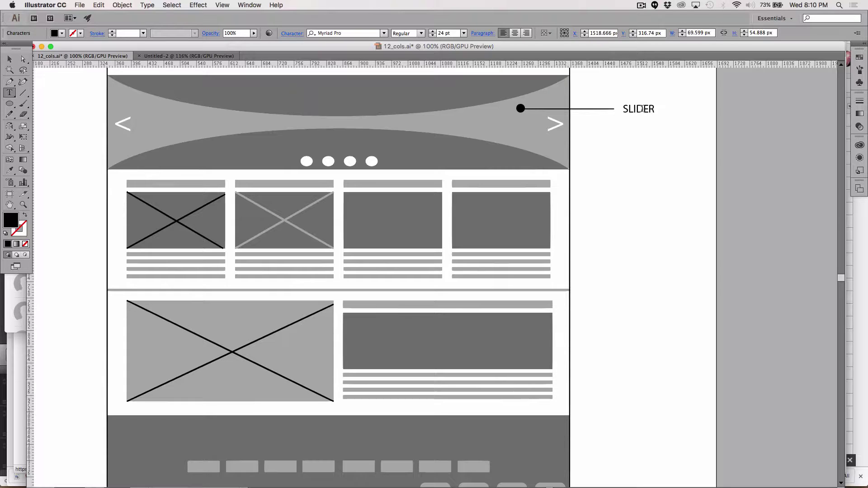
key("Return")
type("Containing 4")
key("Return")
type("images")
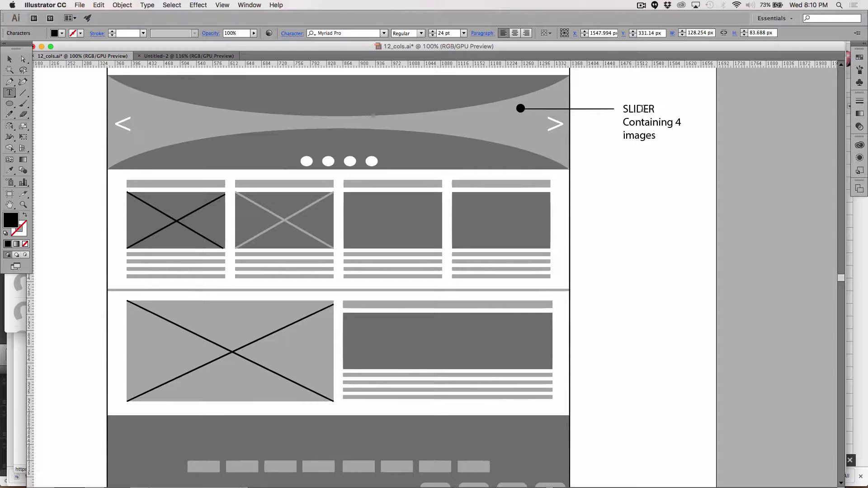
type(" provided")
key("Return")
type("by")
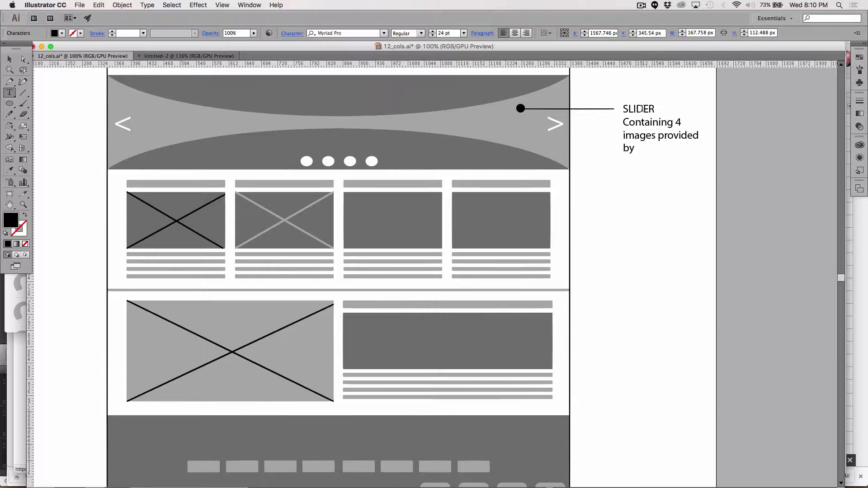
type(" client")
- Set the word "SLIDER" in the label to Bold and deselect the text
double_click(642, 108)
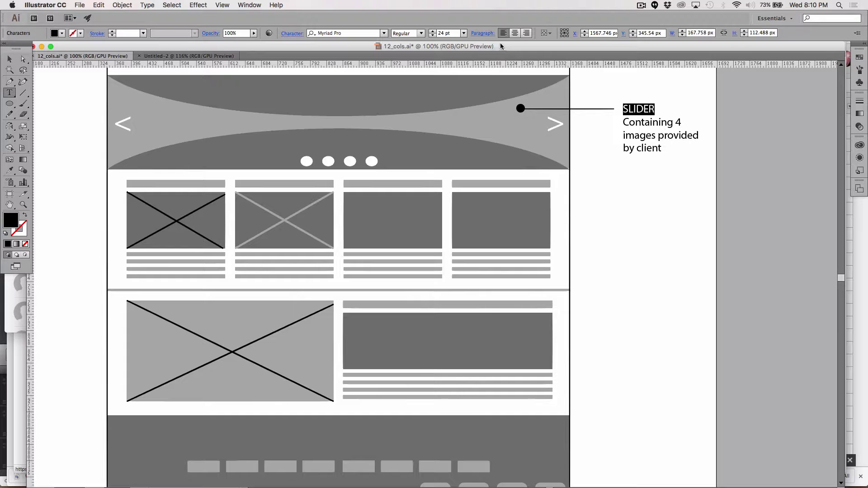
left_click(421, 33)
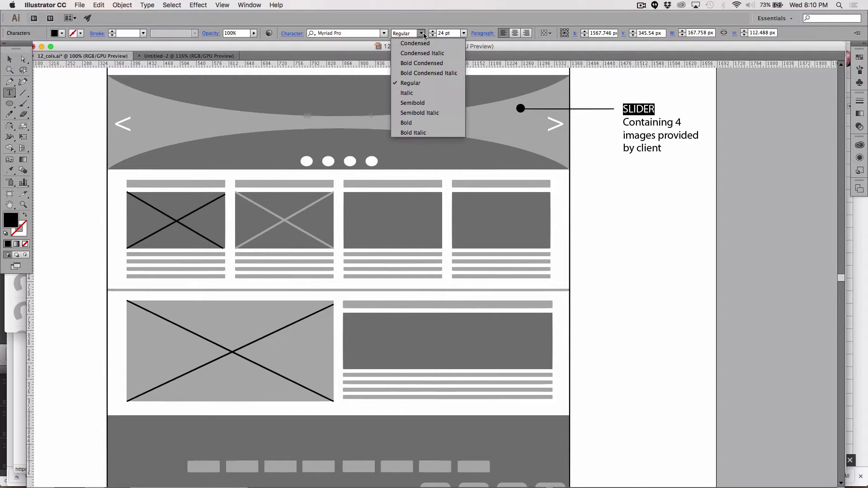
left_click(407, 123)
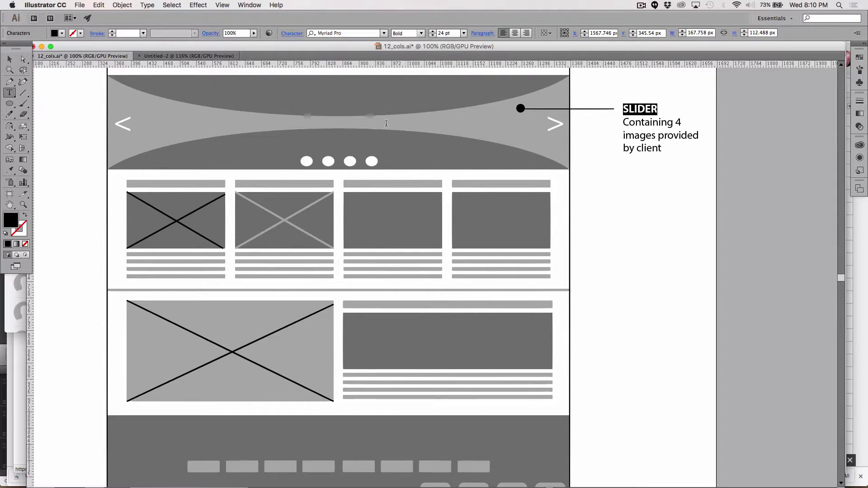
left_click(9, 60)
left_click(645, 307)
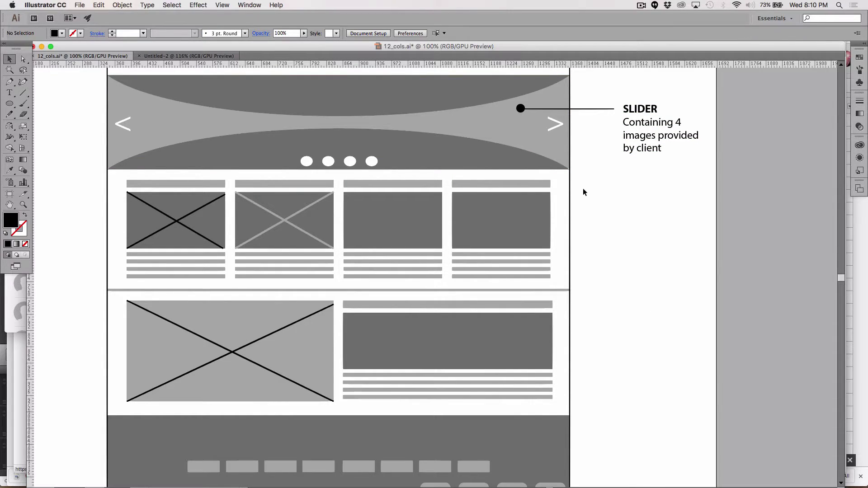
- Group the black circle with its callout line and deselect the group
left_click(519, 109)
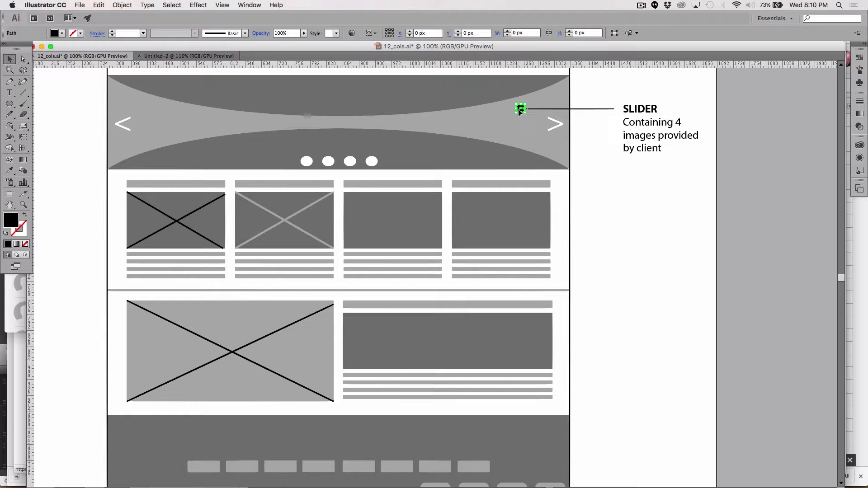
left_click(587, 109)
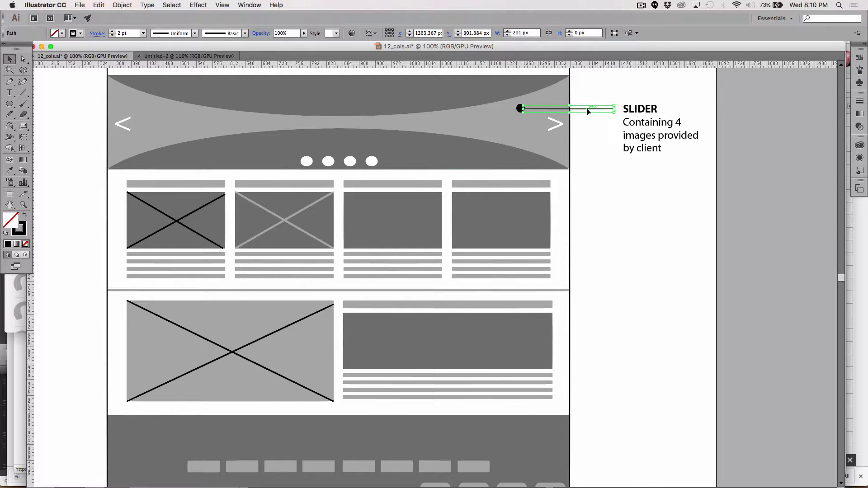
left_click(518, 107, "shift")
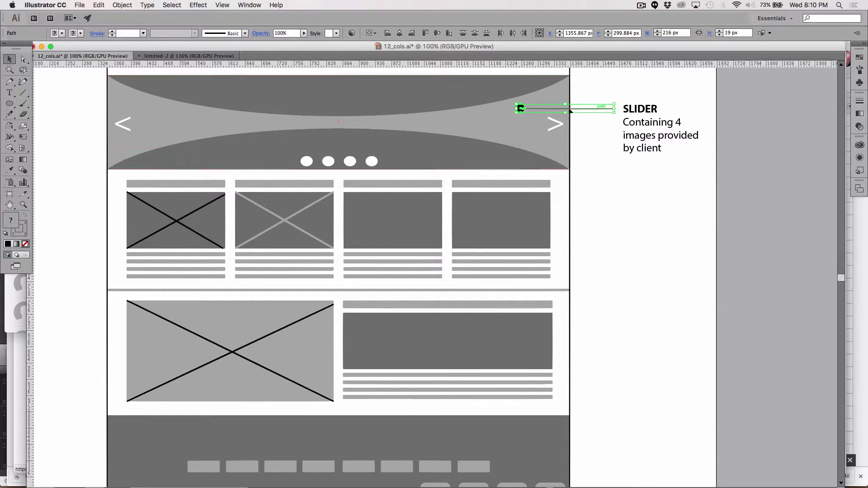
left_click(122, 5)
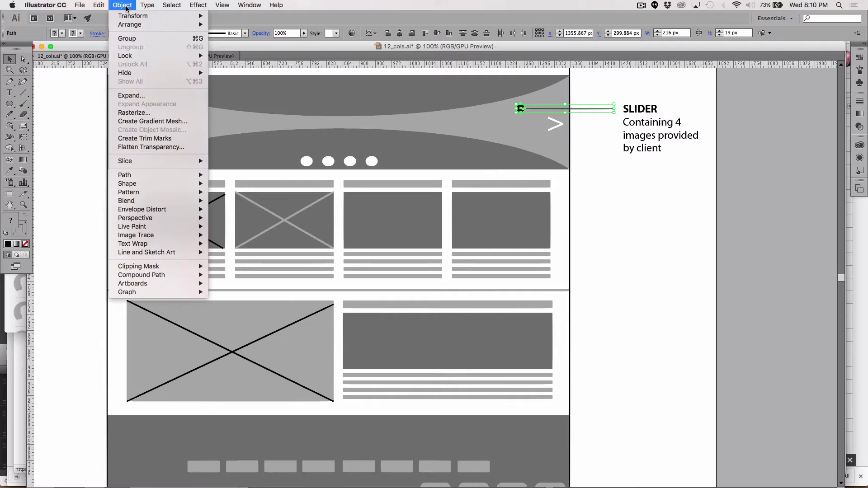
left_click(131, 38)
left_click(633, 210)
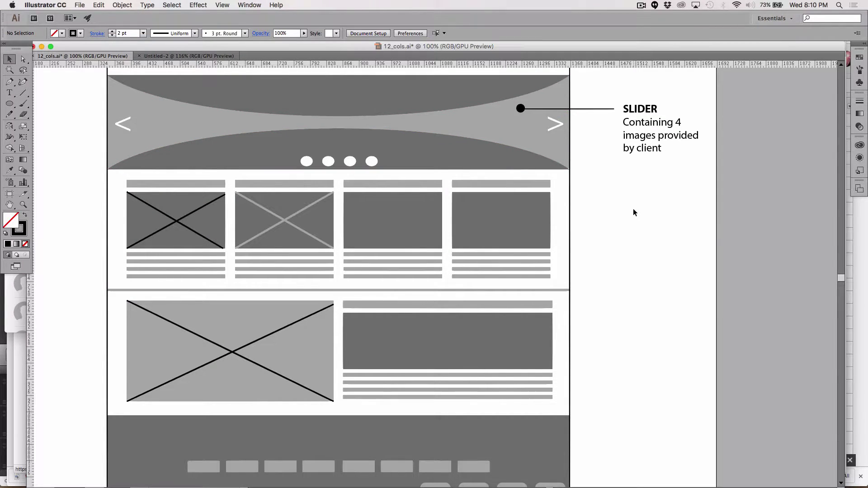
left_click_drag(583, 111, 470, 225)
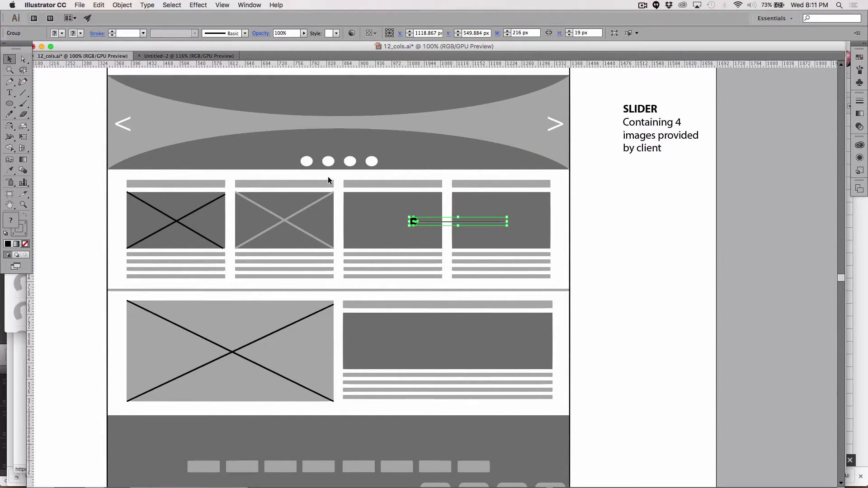
left_click(23, 59)
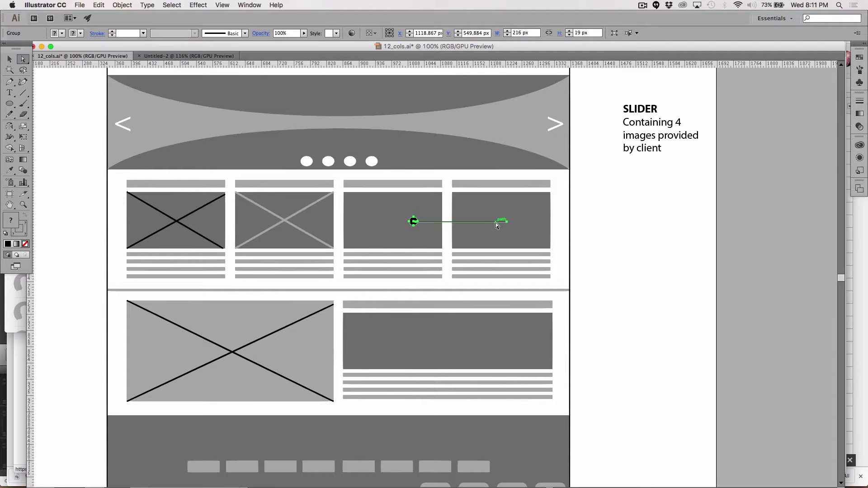
left_click(639, 242)
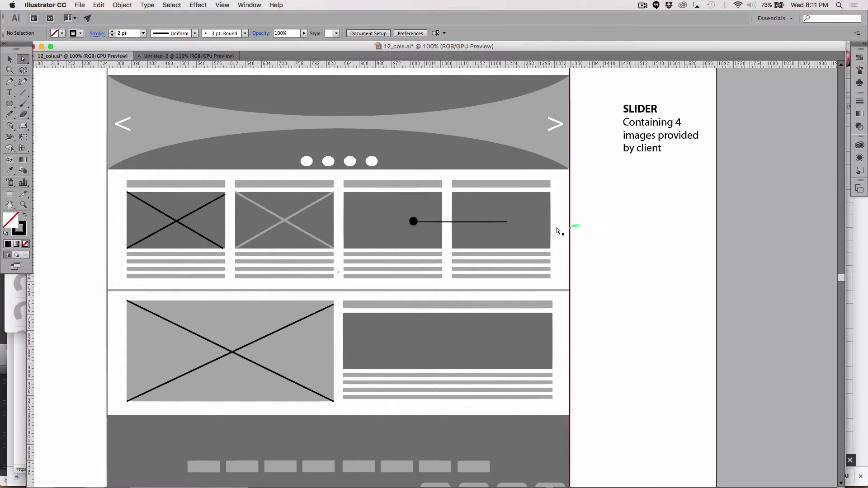
left_click(507, 221)
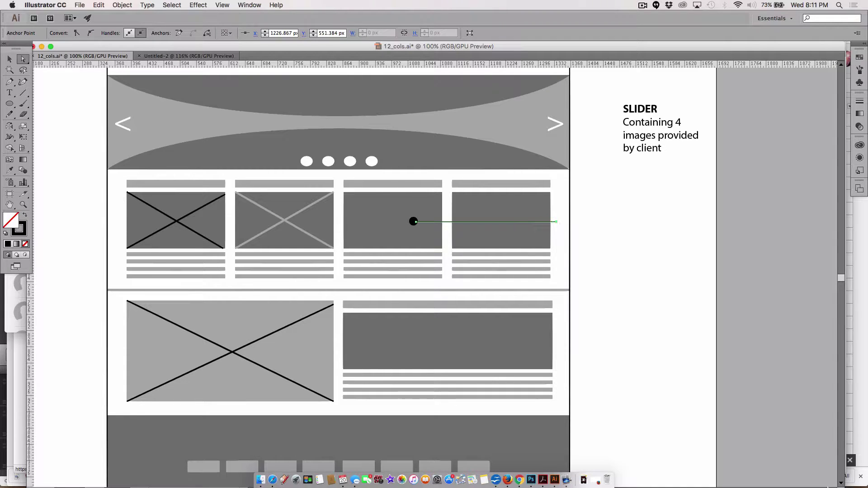
key("Left")
key("Left")
key("Left")
key("Left")
key("Left")
key("Left")
key("Left")
key("Left")
key("Left")
key("Left")
key("Left")
key("Left")
key("Left")
key("Left")
key("Left")
key("Left")
key("Left")
key("Left")
key("Left")
key("Left")
key("super+z")
key("super+z")
key("super+z")
key("super+z")
key("super+z")
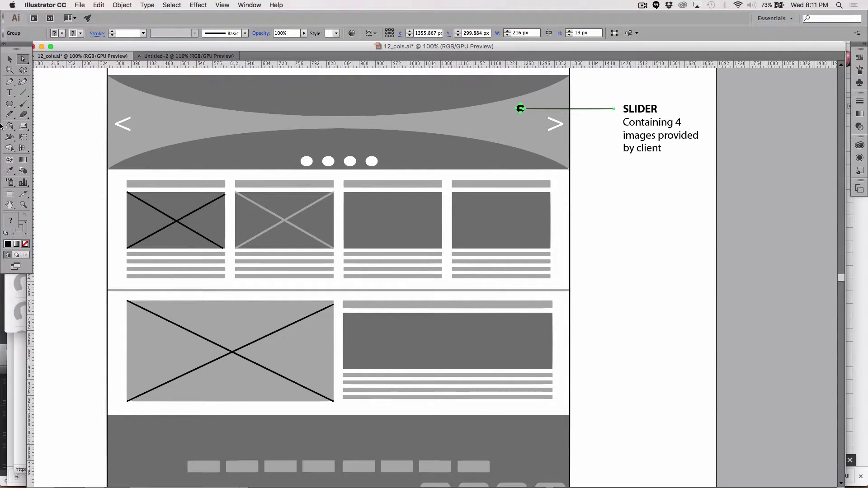
- Duplicate the grouped callout onto the third image box of the four-column row, at X 1067.867 px, Y 549.884 px
left_click(9, 59)
left_click(633, 230)
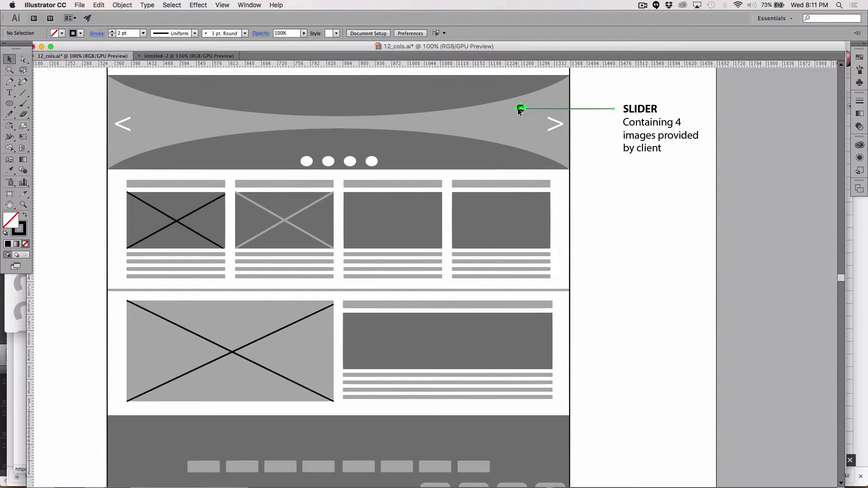
left_click_drag(520, 110, 388, 223)
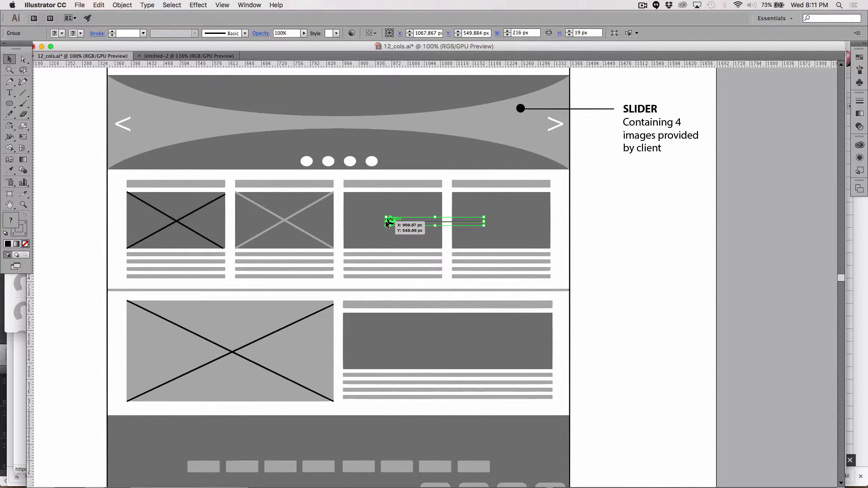
- Extend the duplicated callout line's outer endpoint to X 1461.867 px in the margin, level with the slider callout line's end
left_click(23, 60)
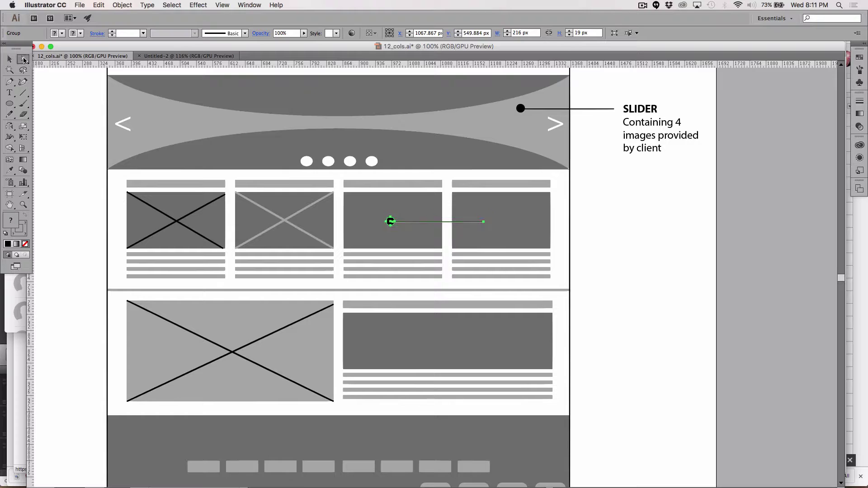
left_click(674, 250)
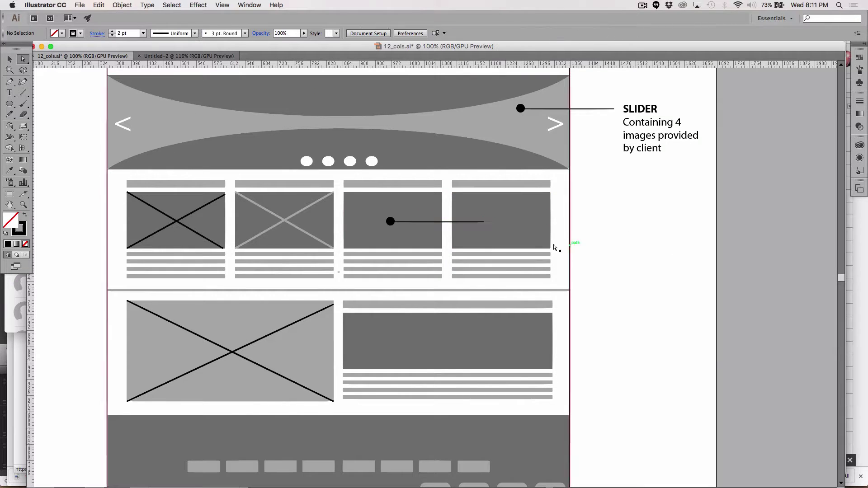
left_click(484, 222)
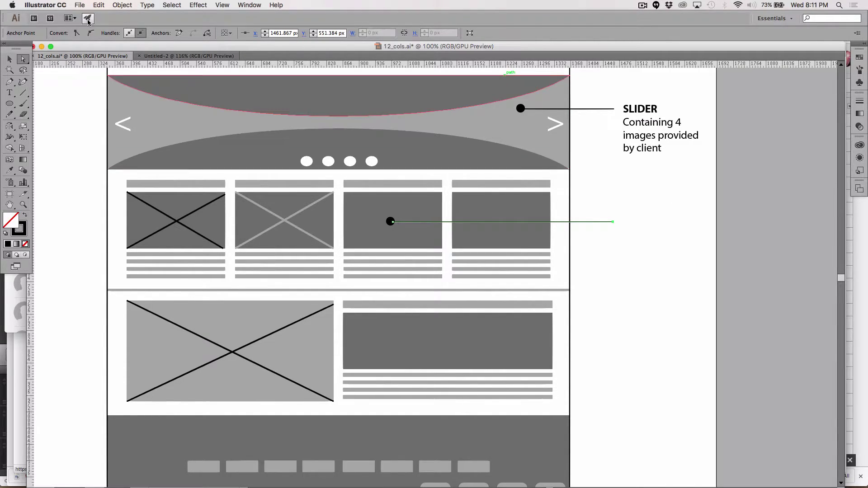
- Duplicate the SLIDER text label straight down beside the end of the second callout line, at X 1567.746 px, Y 595.54 px
left_click(9, 59)
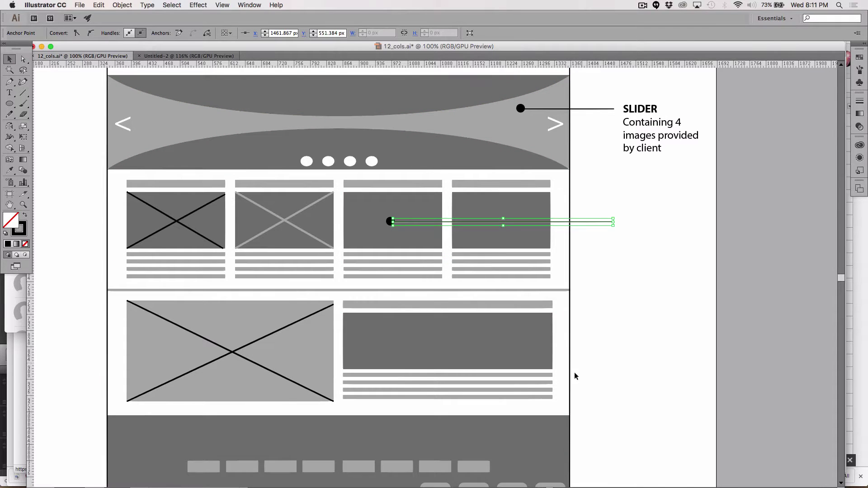
left_click(604, 349)
left_click_drag(645, 144, 648, 254)
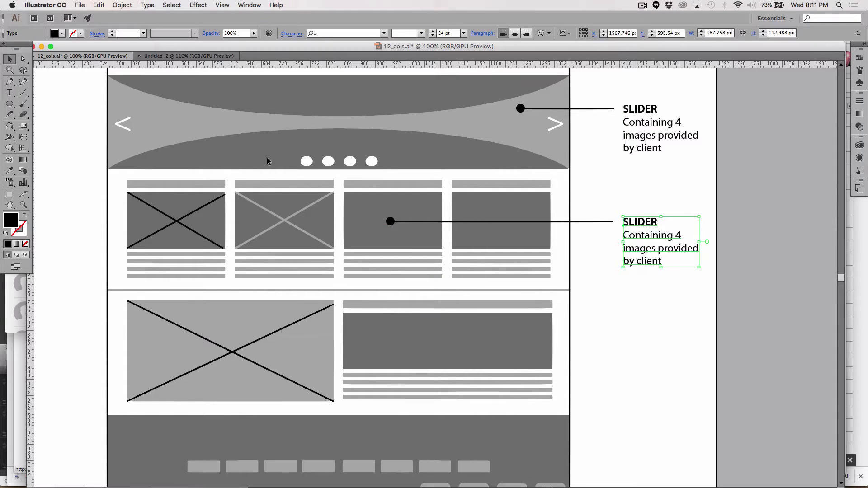
- Change the duplicated label's bold title to "FEATURE STORIES"
left_click(9, 93)
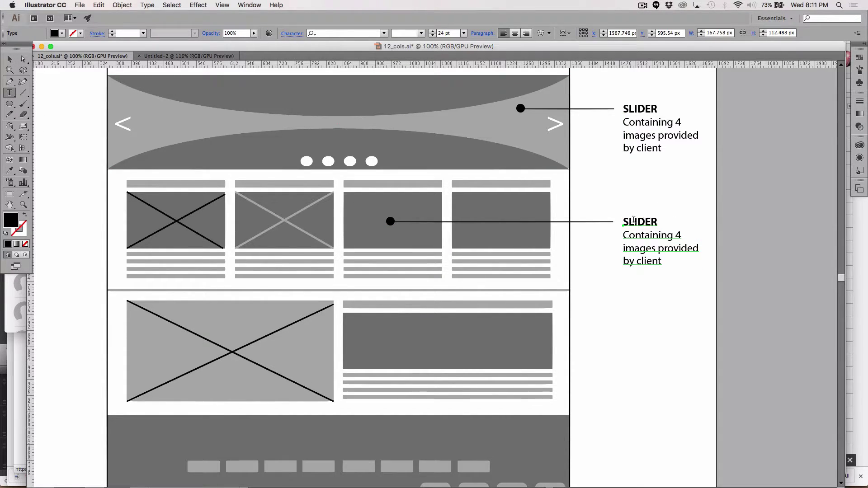
left_click_drag(626, 220, 668, 221)
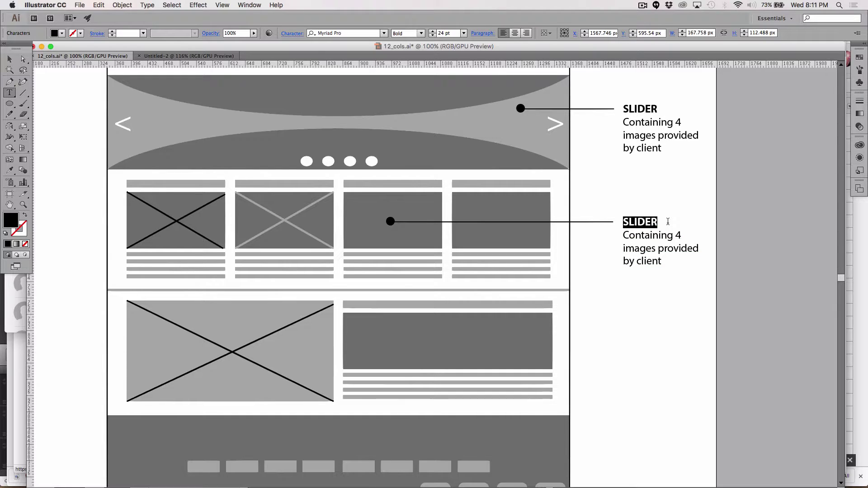
type("Fe")
key("BackSpace")
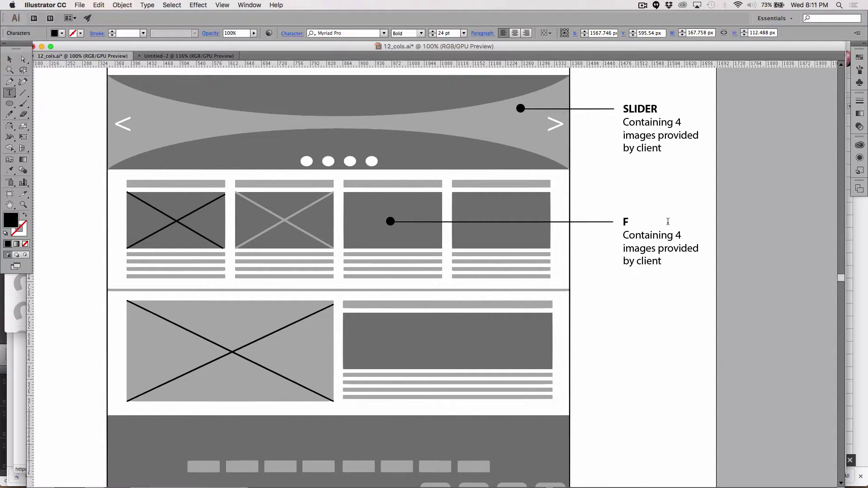
type("EATURE STORIES")
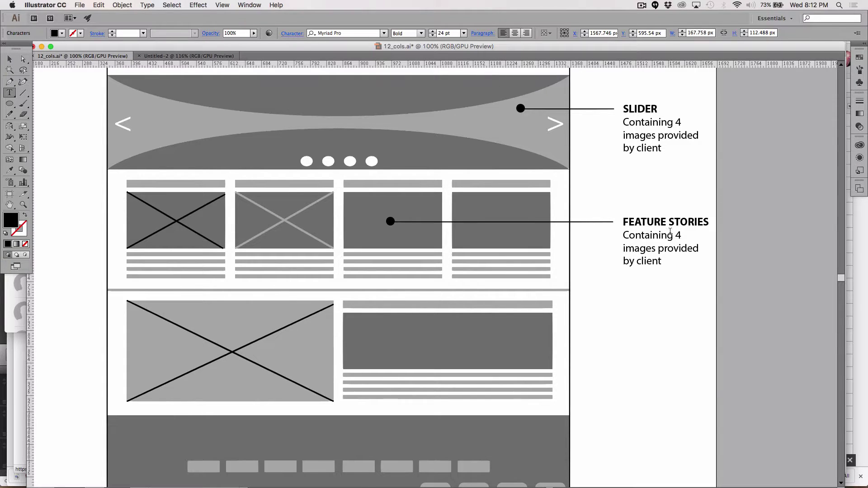
- Replace the description under FEATURE STORIES with "Main stories of the day with titles and kicker text.", breaking the line before "kicker"
left_click_drag(625, 234, 668, 261)
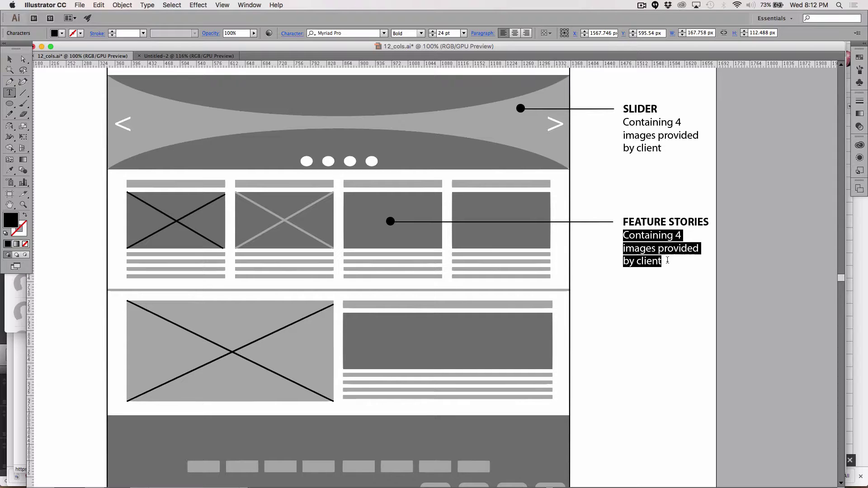
type("Main stories of")
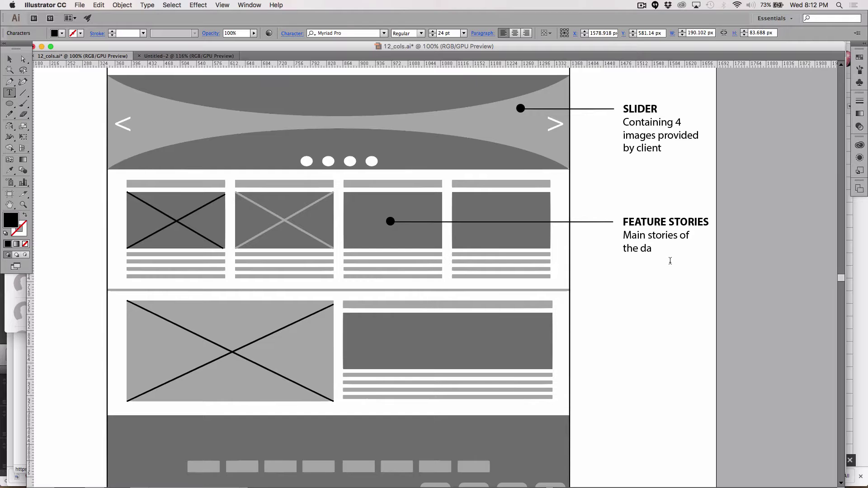
type("ith titles and")
key("Return")
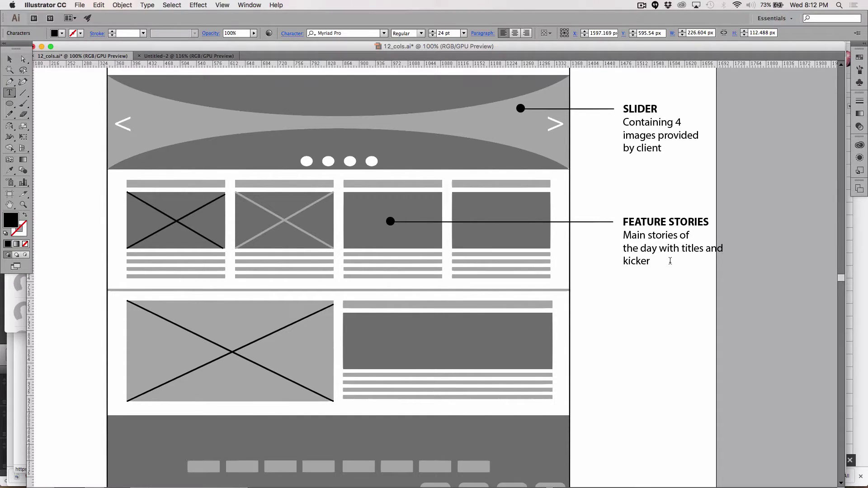
type("kicker te")
type("xt.")
- Shift both text labels and the outer endpoints of their callout lines left together until the text sits inside the artboard, and deselect
left_click(24, 60)
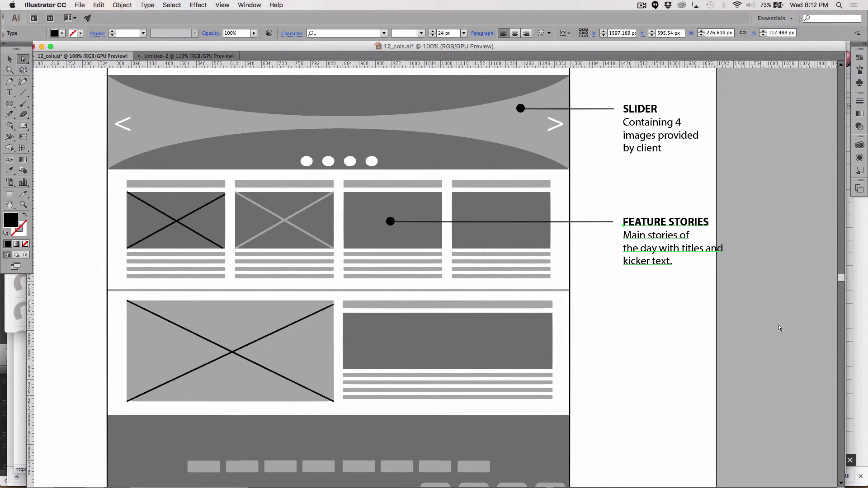
left_click_drag(786, 339, 607, 86)
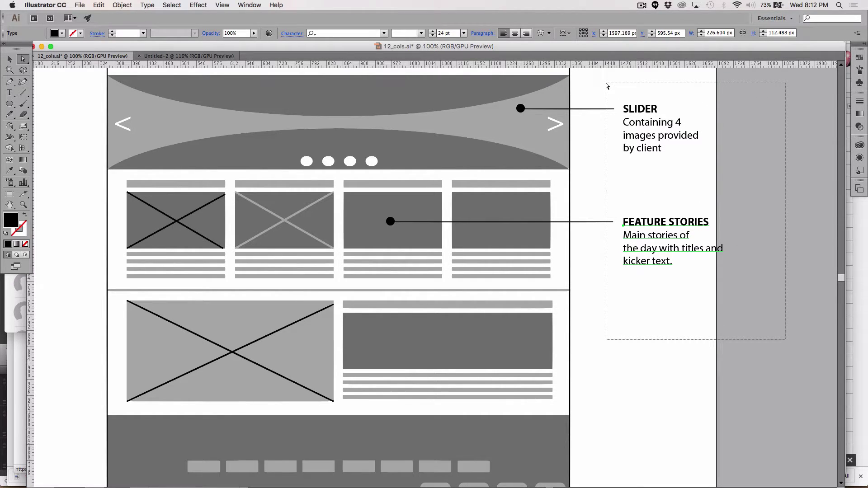
left_click_drag(607, 86, 607, 86)
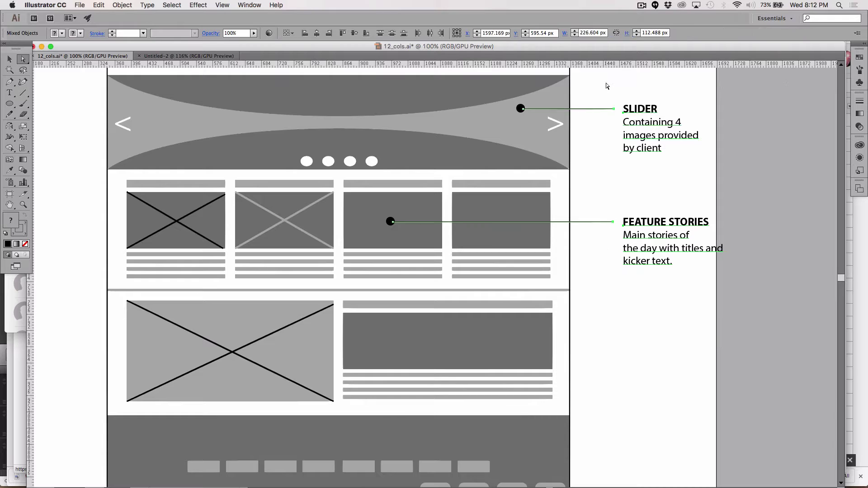
key("Left")
key("Left")
key("Left")
key("Left")
key("Left")
key("Left")
key("Left")
key("Left")
key("Left")
key("Left")
key("Left")
key("Left")
key("Left")
key("Left")
key("Left")
key("Left")
key("Left")
key("Left")
key("Left")
key("Left")
key("Left")
key("Left")
key("Left")
key("Left")
key("Left")
key("Left")
key("Left")
key("Left")
key("Left")
key("Left")
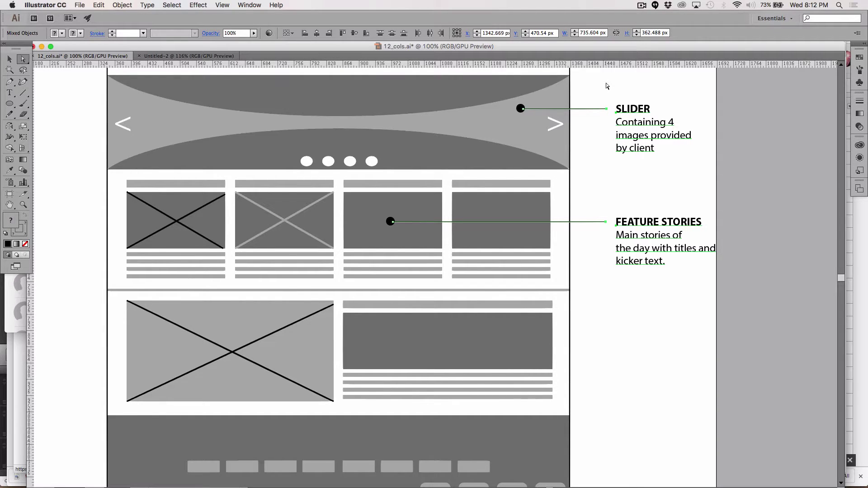
key("Left")
key("Left")
key("Left")
key("Left")
key("Left")
key("Left")
key("Left")
key("Left")
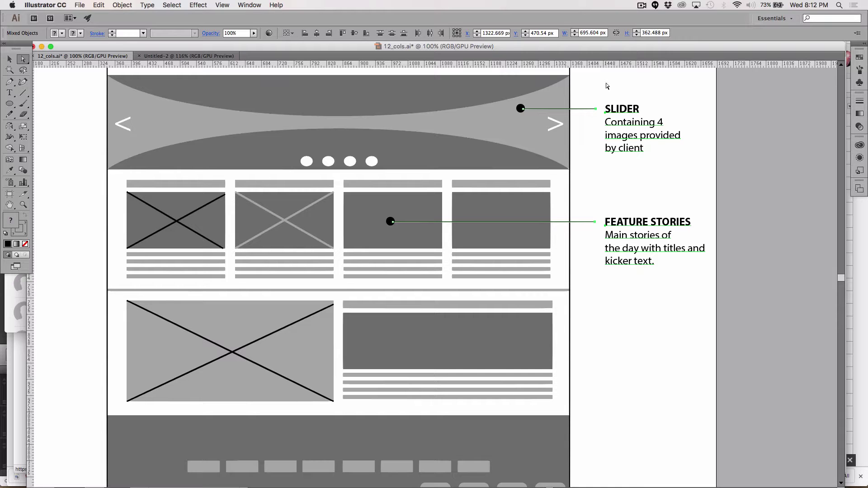
left_click(782, 145)
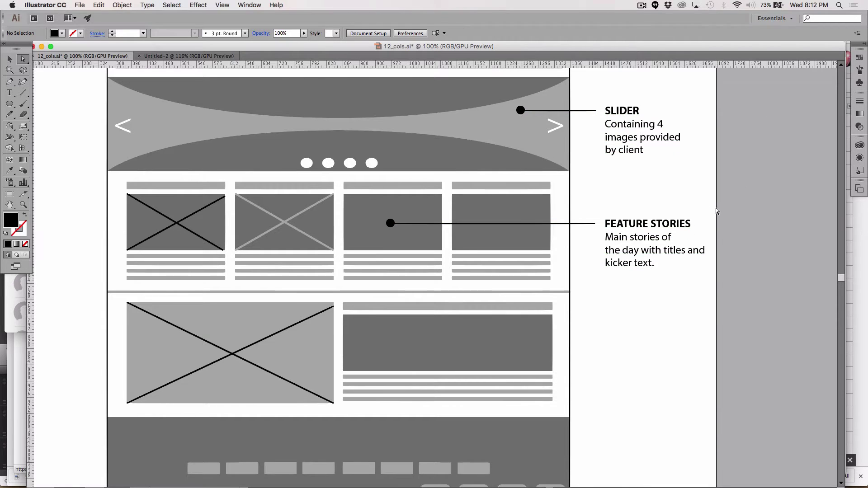
- Duplicate the slider callout onto the dark logo box in the header and rotate the copy 180° so its line points left
scroll(716, 208, "up", 5)
scroll(715, 208, "left", 3)
scroll(716, 208, "left", 3)
scroll(715, 208, "up", 1)
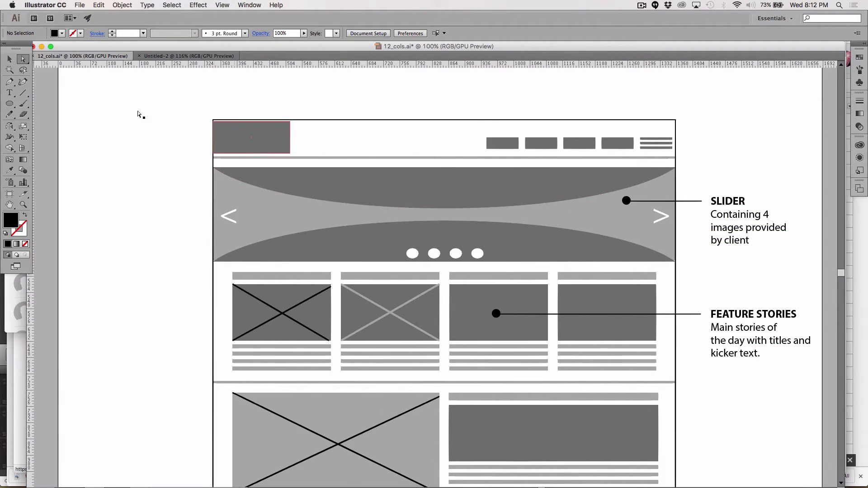
left_click(10, 59)
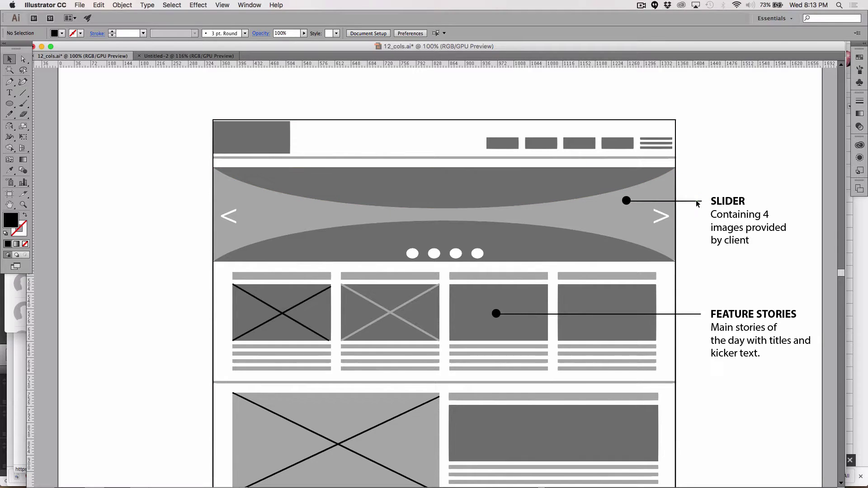
left_click_drag(626, 201, 315, 142)
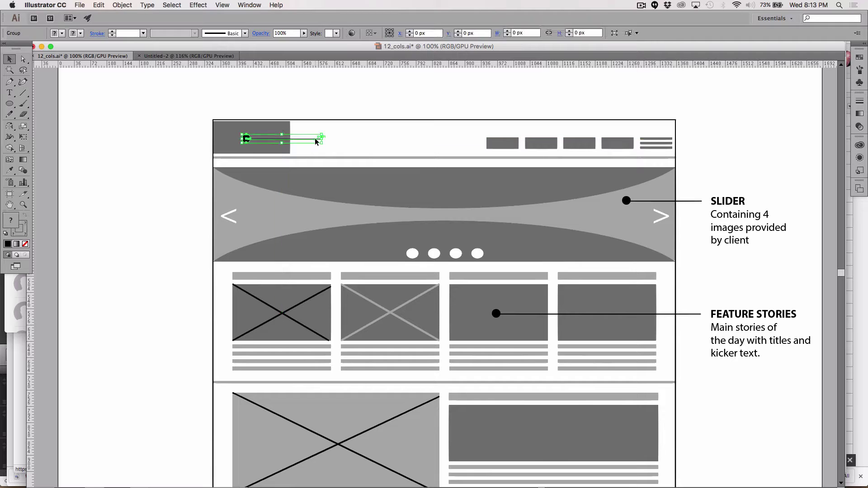
key("r")
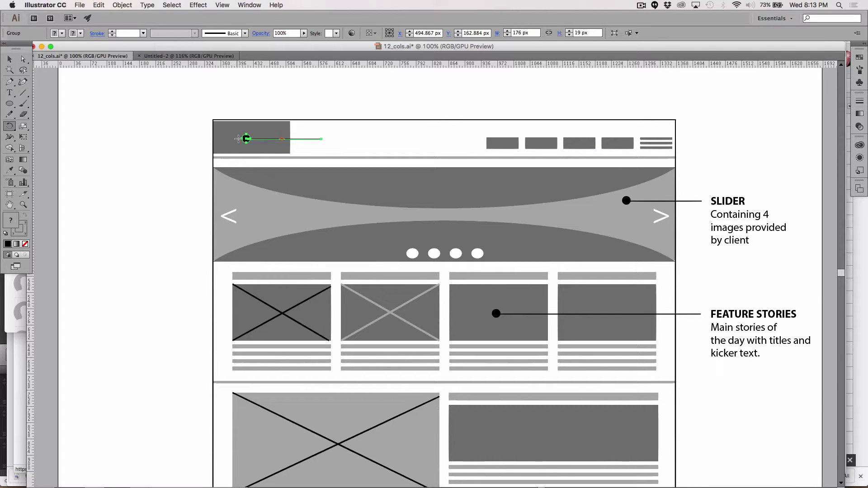
left_click_drag(158, 137, 342, 140)
- Nudge the rotated callout left to X 340.867 px so its dot sits inside the logo box, and deselect it
key("shift+Left")
key("shift+Left")
key("shift+Left")
key("shift+Left")
key("shift+Left")
key("shift+Left")
key("shift+Left")
key("shift+Left")
key("shift+Left")
key("shift+Left")
key("shift+Left")
key("shift+Left")
key("shift+Left")
key("Left")
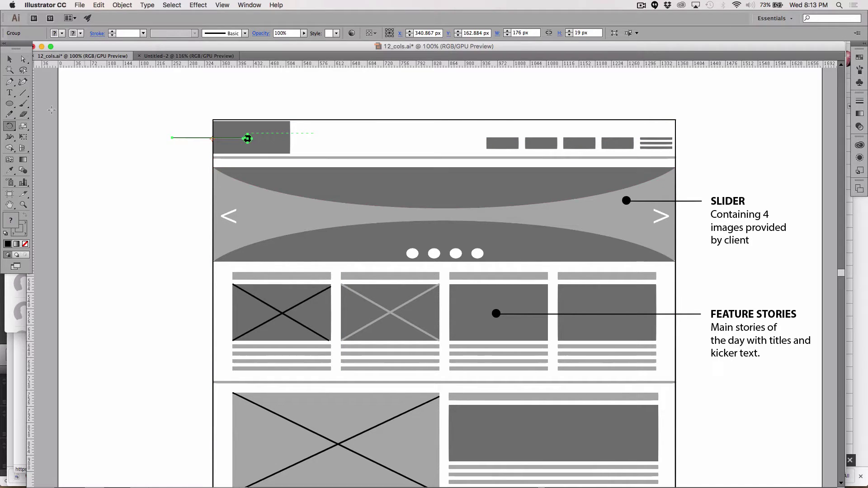
left_click(9, 59)
left_click(156, 268)
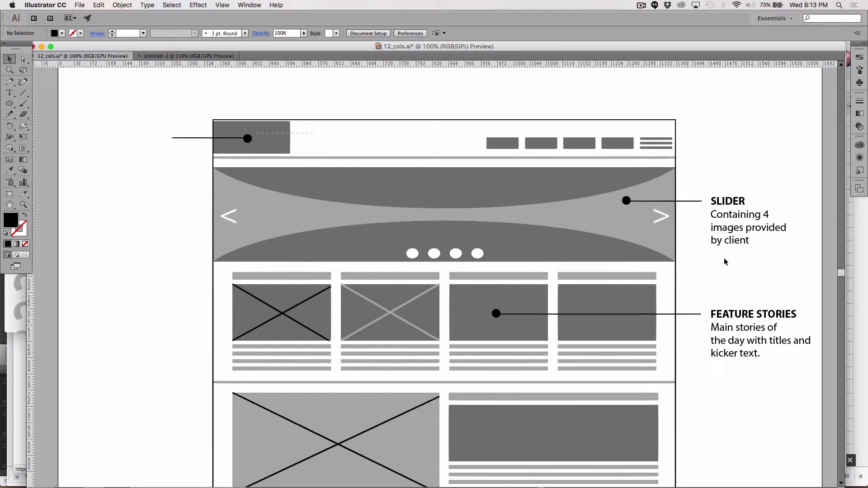
- Duplicate the SLIDER label just below the outer end of the logo callout line and change its title to "LOGO"
left_click_drag(755, 222, 145, 173)
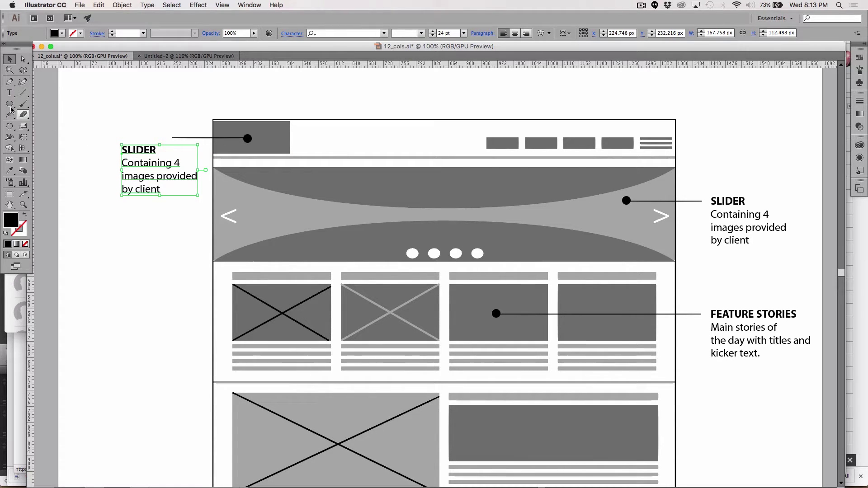
left_click(10, 93)
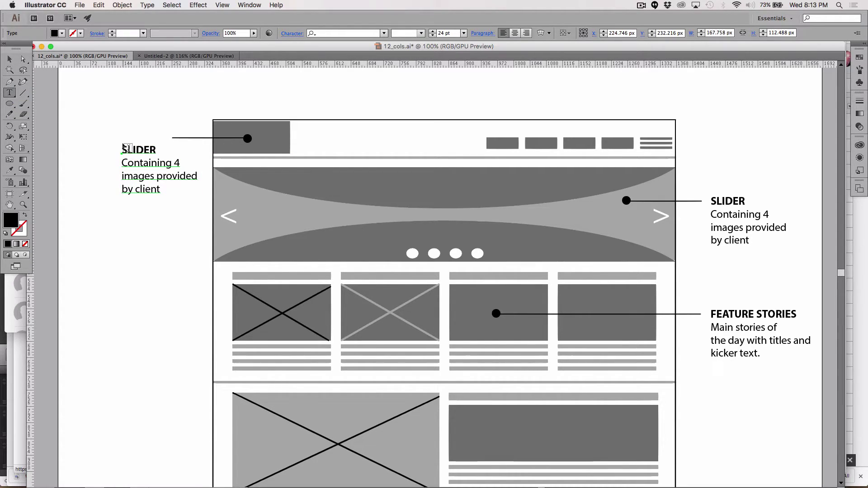
left_click_drag(121, 149, 164, 148)
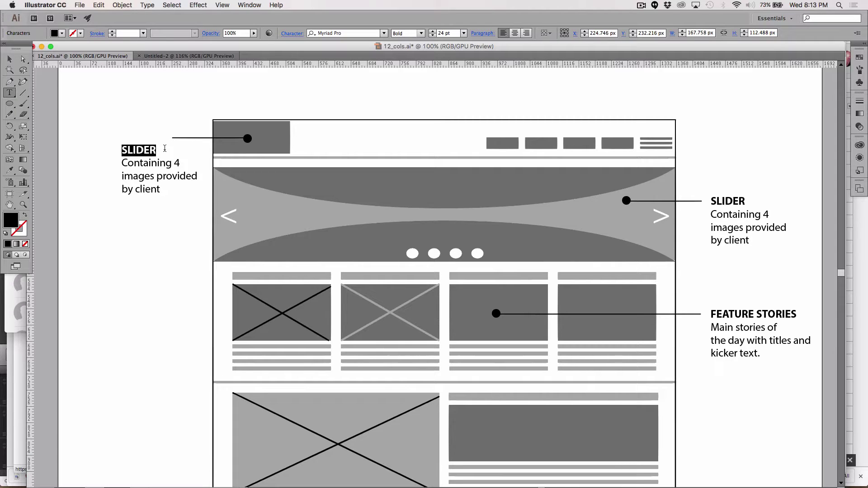
type("LOGO")
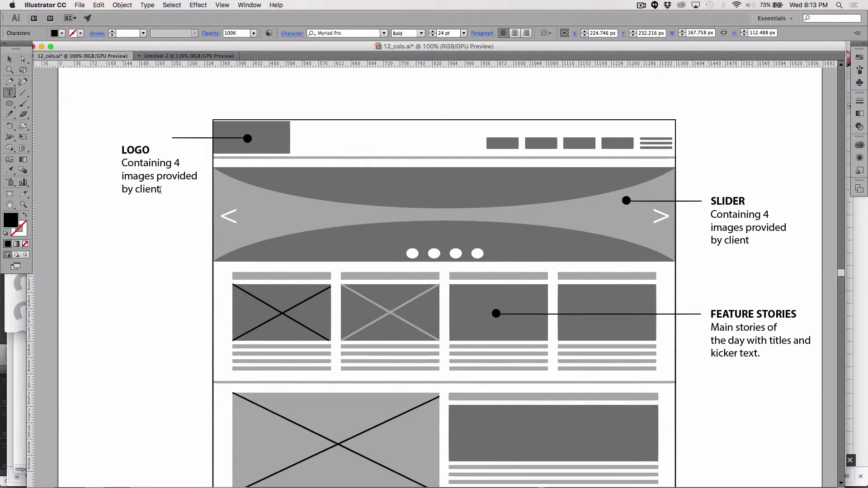
- Delete the description lines beneath the LOGO title and deselect the text
left_click_drag(161, 190, 112, 153)
left_click(164, 190)
left_click_drag(163, 190, 118, 164)
key("BackSpace")
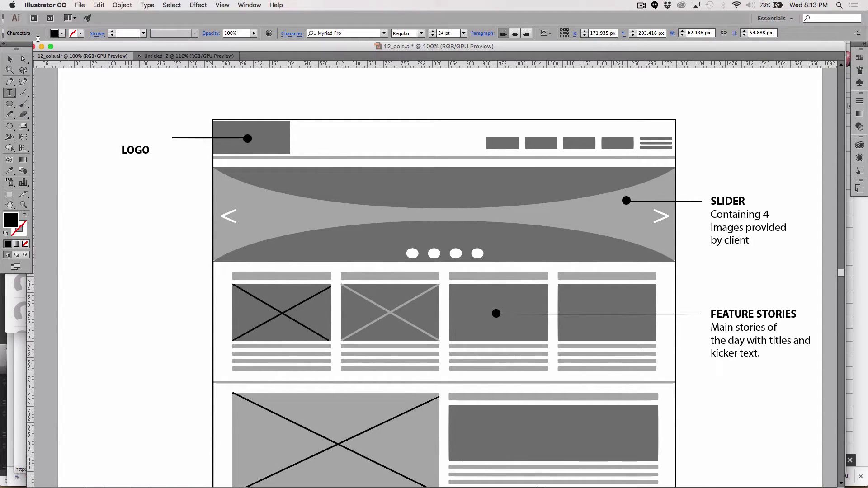
left_click(11, 67)
left_click(114, 187)
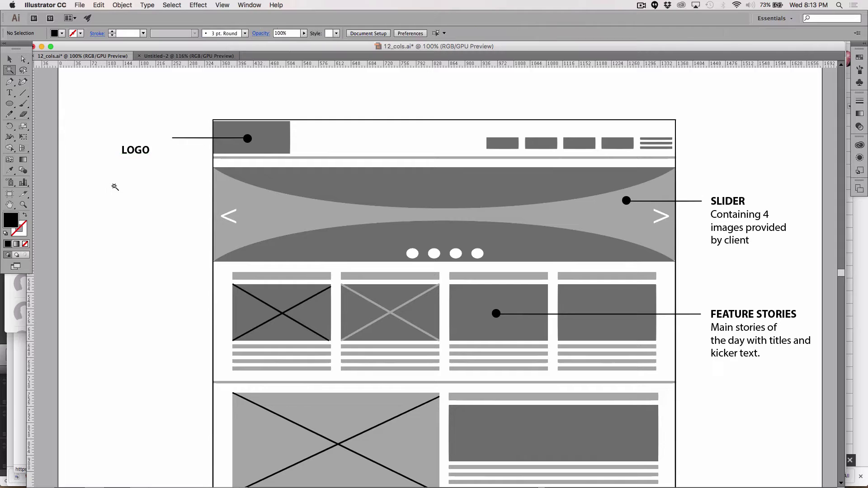
- Add a closing curly brace as a new text object in the right margin above the SLIDER label
scroll(203, 215, "right", 4)
scroll(203, 215, "up", 1)
scroll(202, 215, "left", 2)
scroll(202, 215, "down", 2)
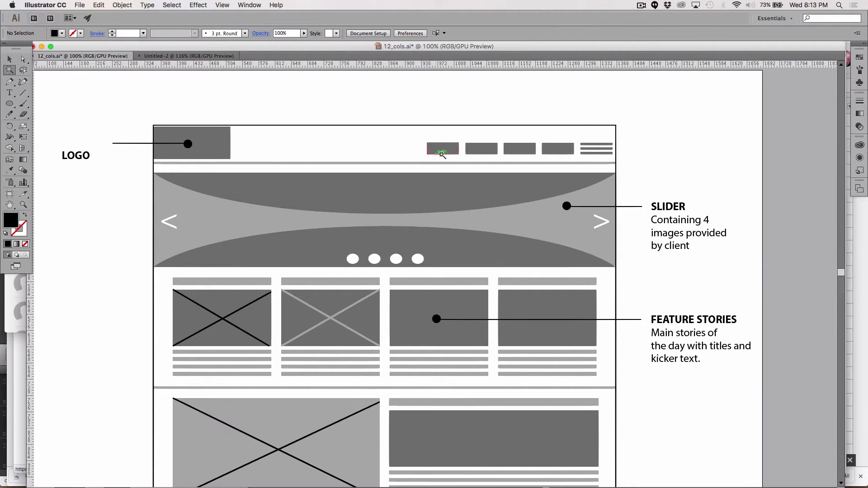
left_click(8, 60)
left_click(9, 93)
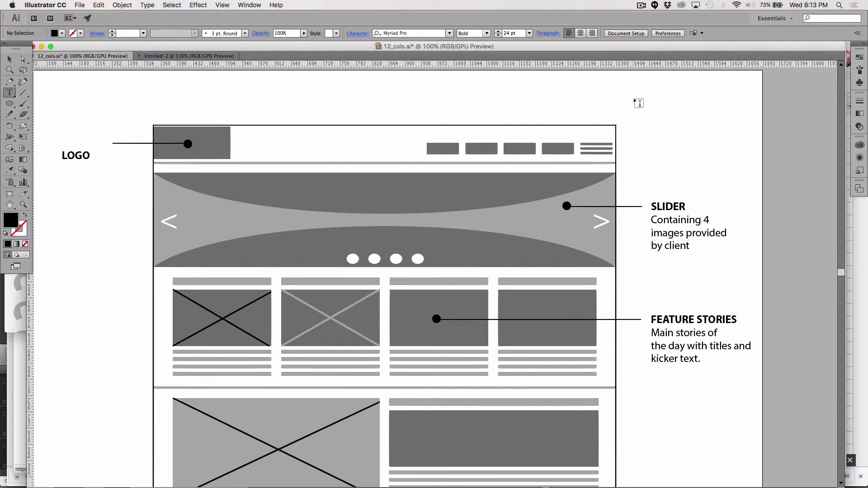
left_click(654, 106)
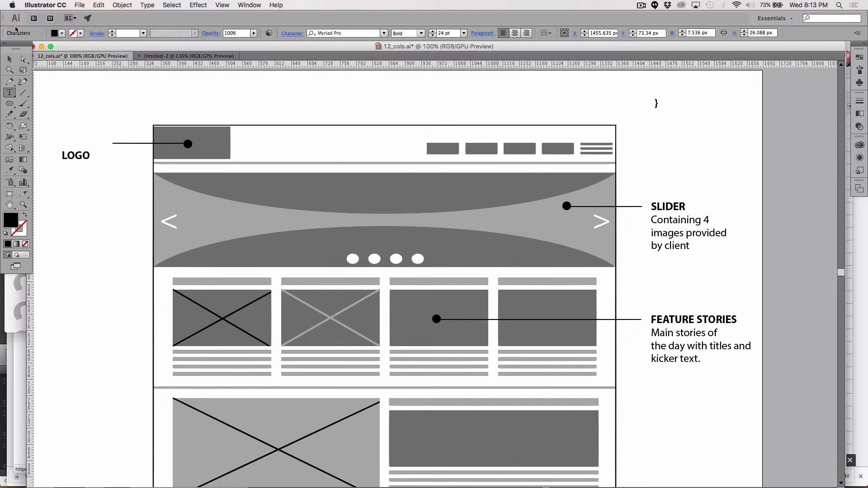
left_click(9, 61)
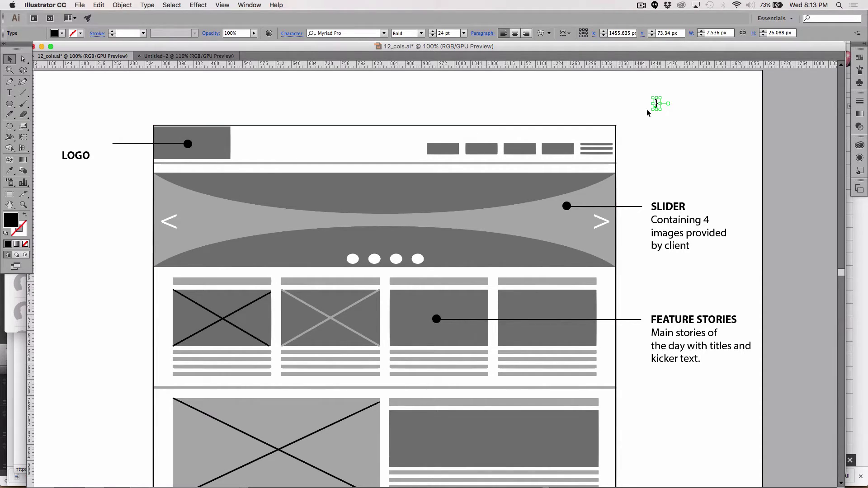
- Enlarge the brace to 170.27 pt and set its font style to Regular
left_click_drag(660, 110, 688, 172)
left_click_drag(696, 183, 695, 182)
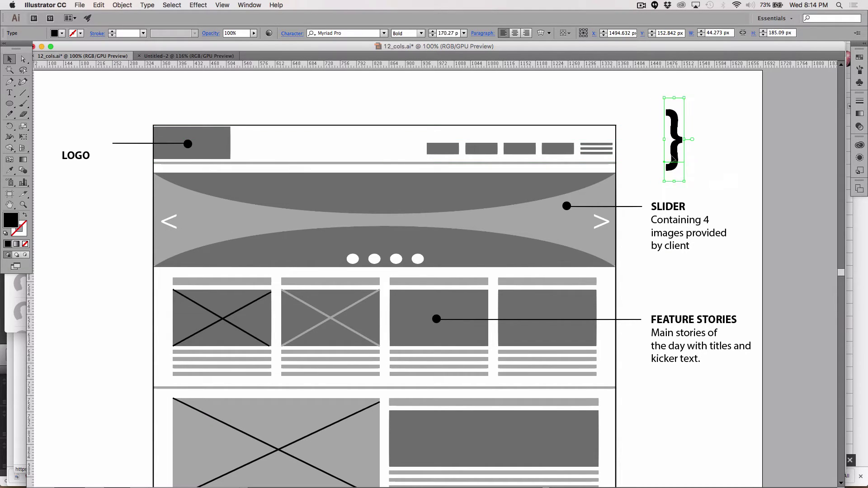
left_click(422, 34)
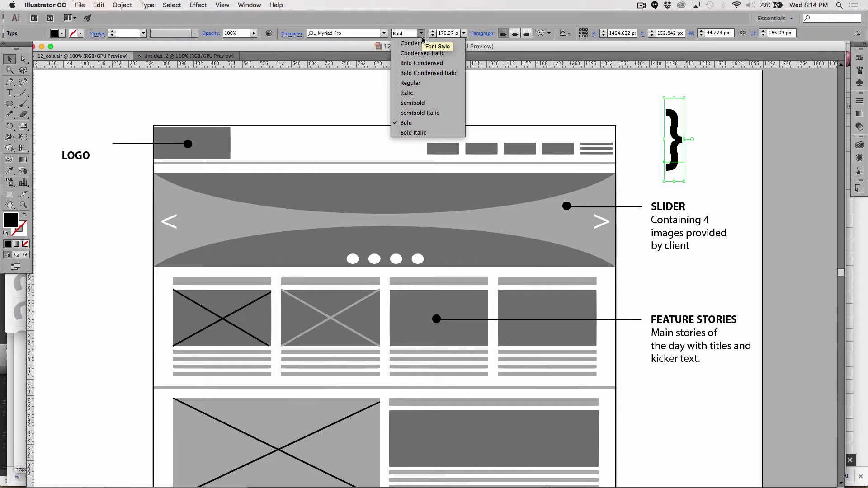
left_click(428, 84)
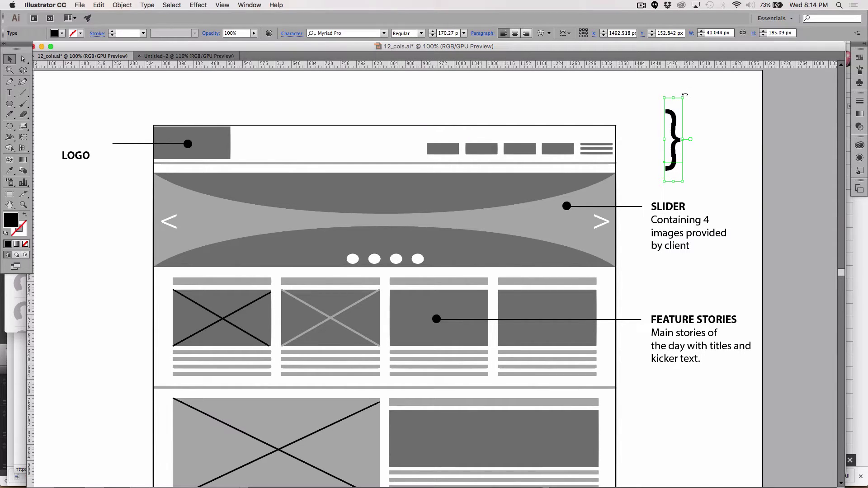
- Rotate the brace 90° so it points up and place it above the header navigation boxes at X 1022.519 px, Y 133.362 px
left_click_drag(685, 94, 475, 136)
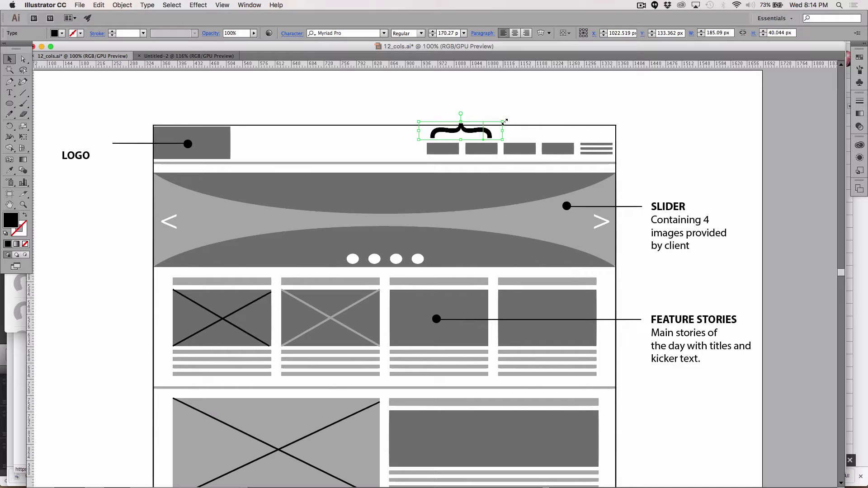
- Enlarge the brace above the navigation boxes to 348.56 pt and set its font to Letter Gothic Std
left_click_drag(504, 121, 592, 110)
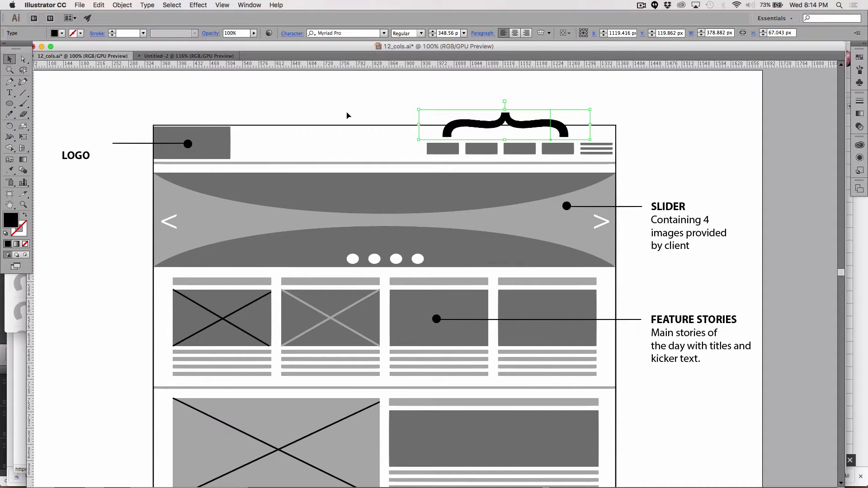
left_click(10, 93)
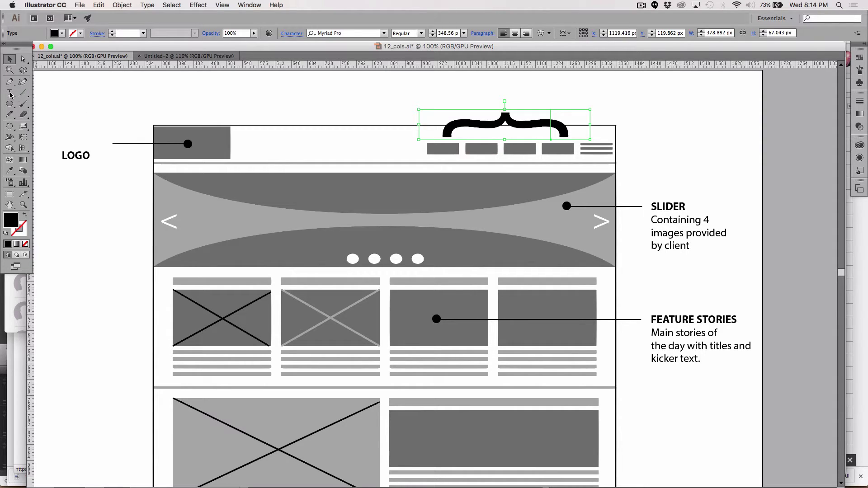
double_click(444, 130)
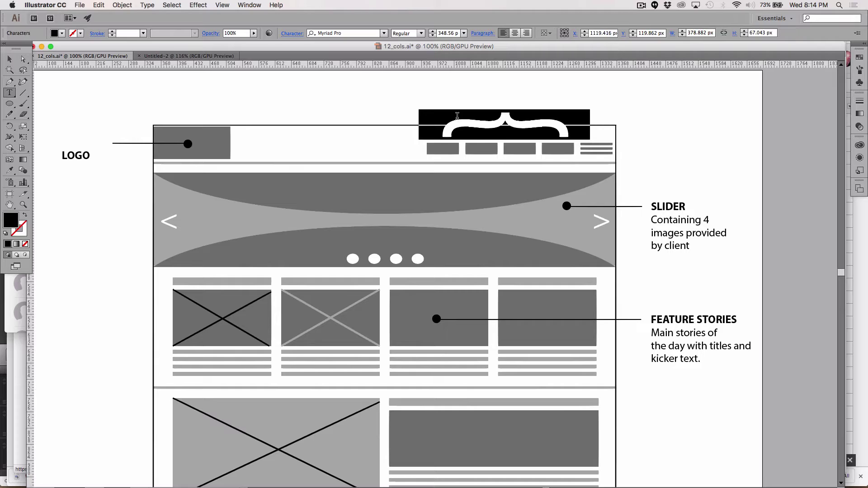
left_click(384, 34)
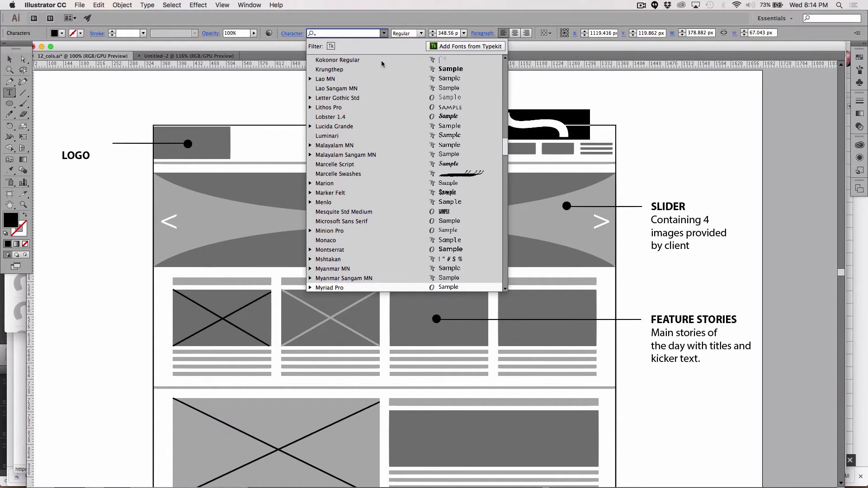
left_click(392, 97)
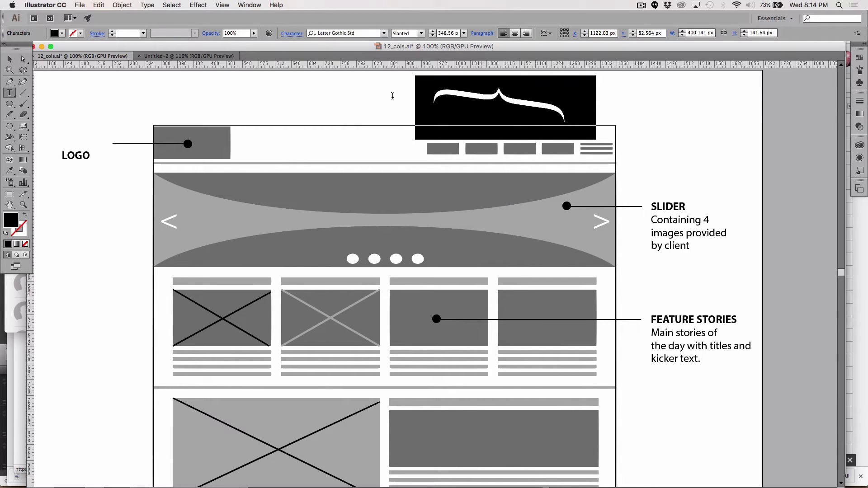
- Try the fonts Lucida Grande, Myanmar Sangam MN and Lao Sangam MN on the brace
left_click(384, 34)
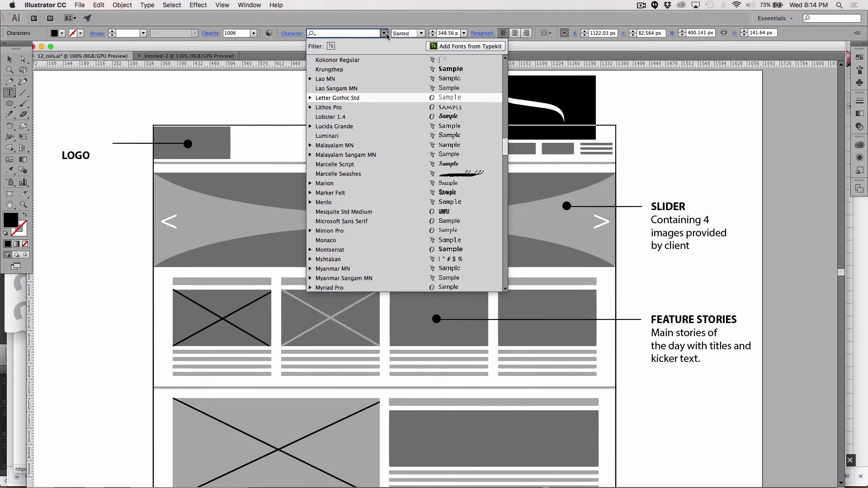
left_click(382, 126)
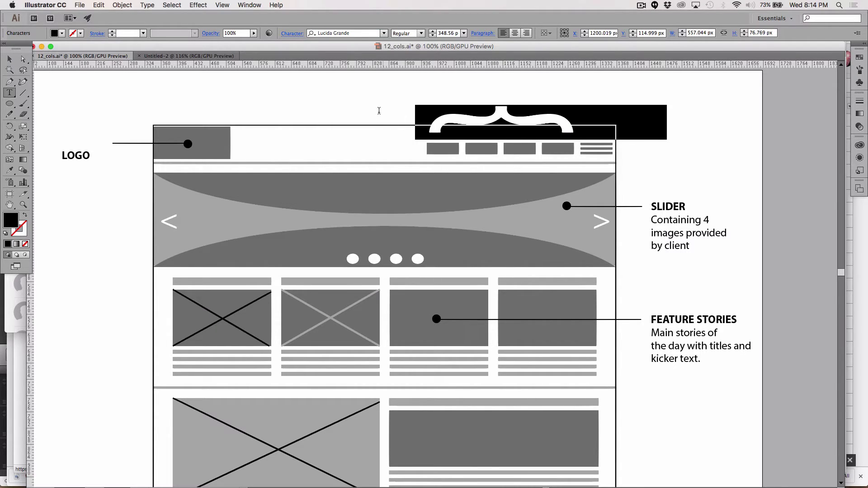
left_click(384, 33)
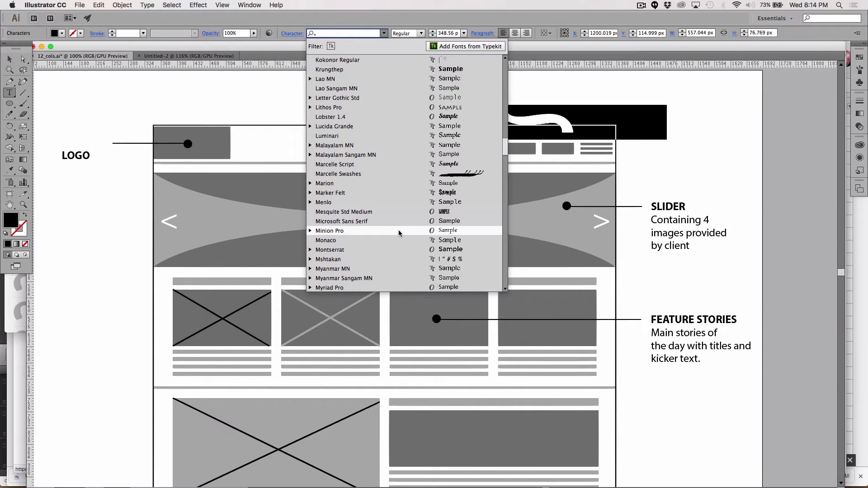
left_click(410, 278)
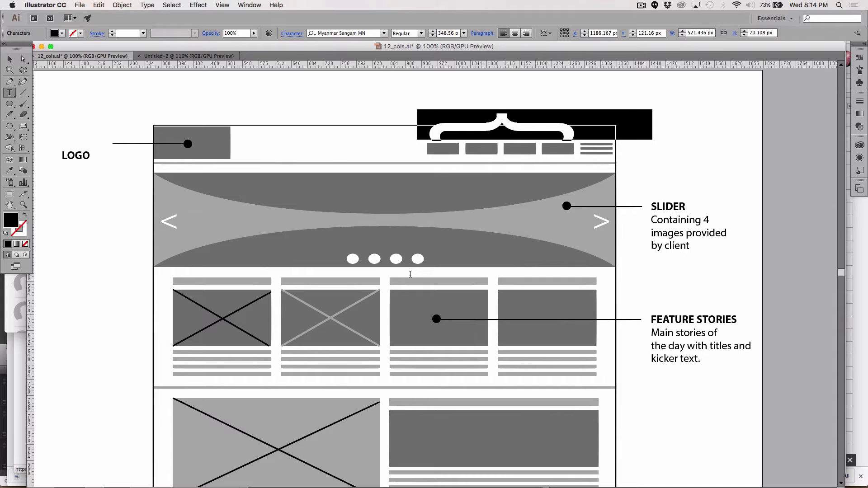
left_click(383, 34)
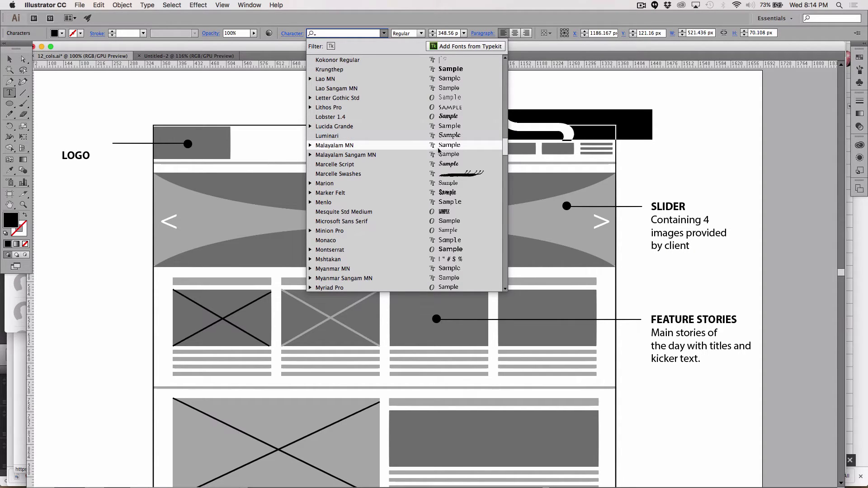
left_click(454, 87)
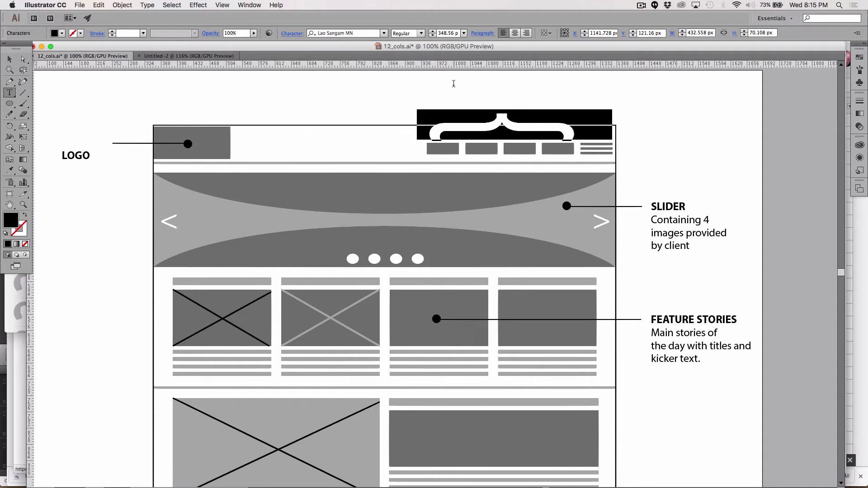
- Try Telugu Sangam MN on the brace, set its font to Times instead, and deselect it
left_click(384, 34)
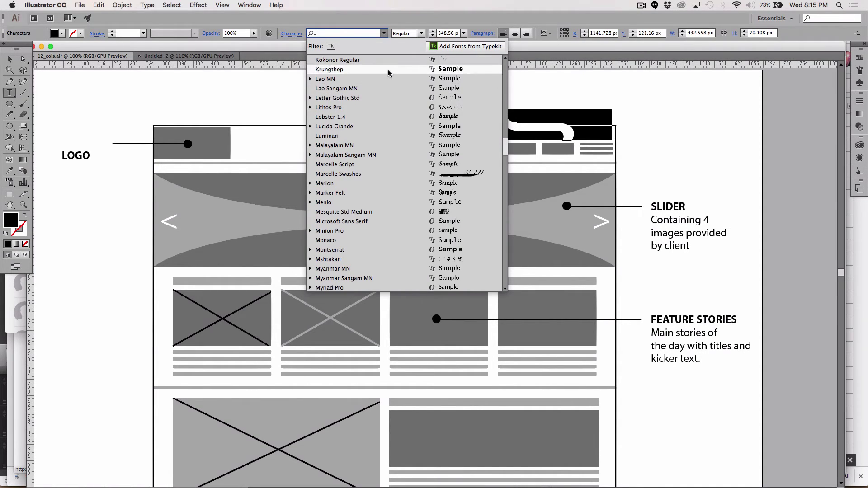
scroll(384, 103, "down", 10)
scroll(385, 104, "down", 8)
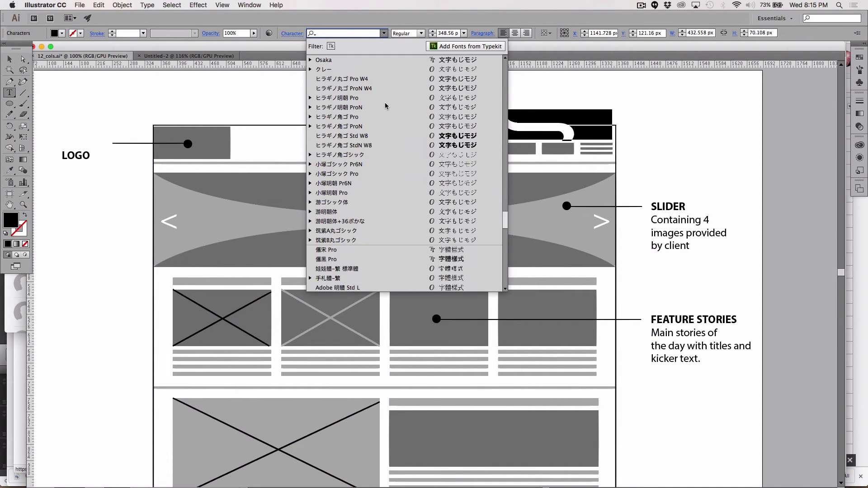
scroll(385, 104, "up", 9)
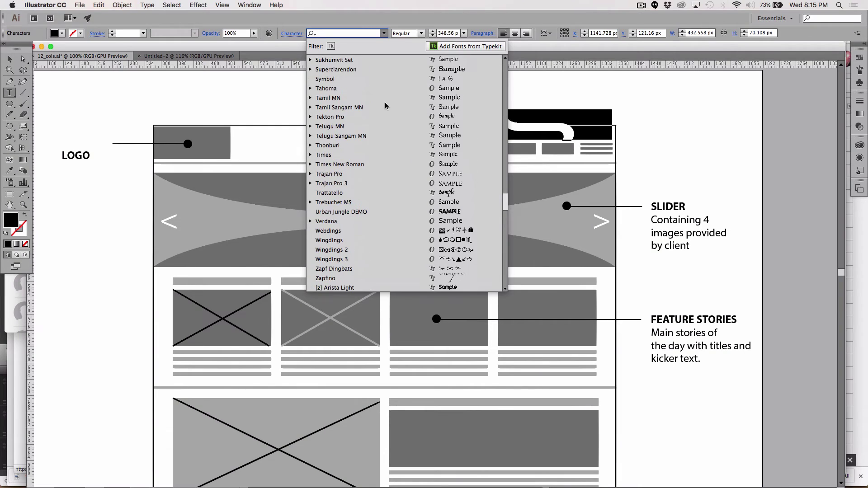
left_click(372, 135)
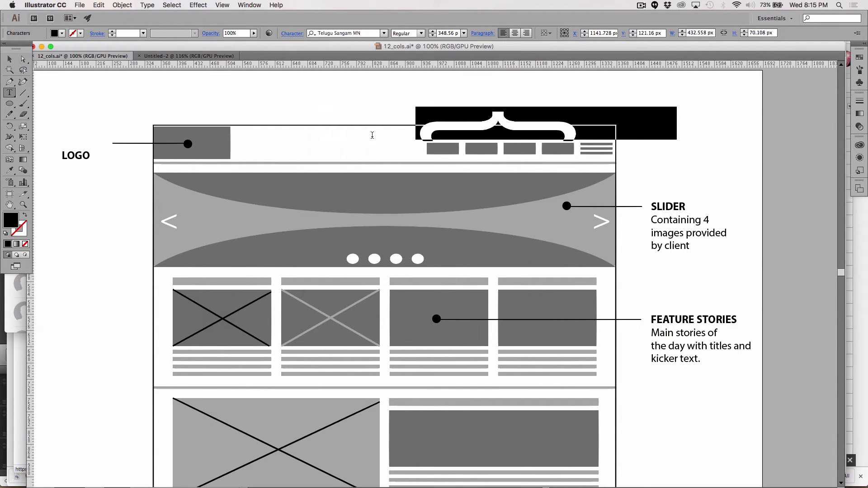
left_click(384, 35)
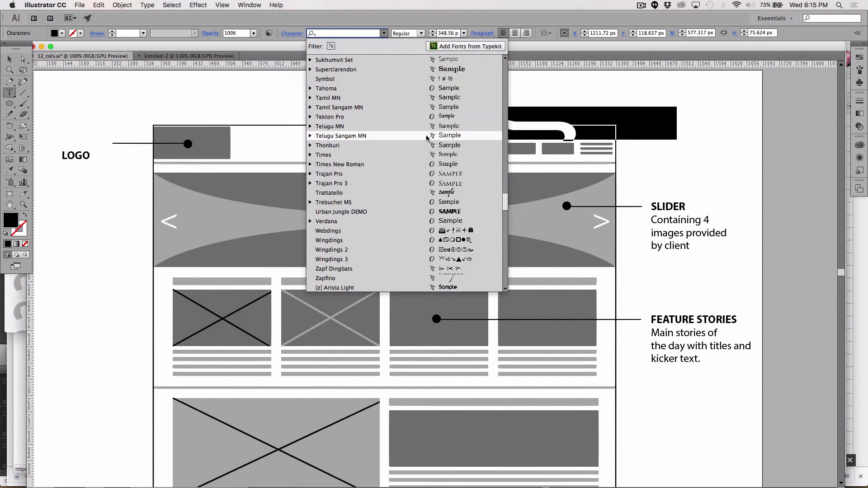
left_click(428, 154)
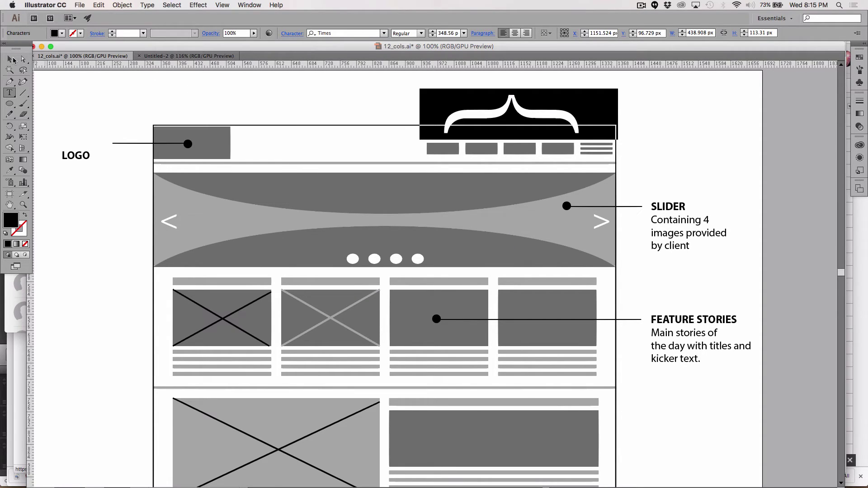
key("Escape")
left_click(283, 106)
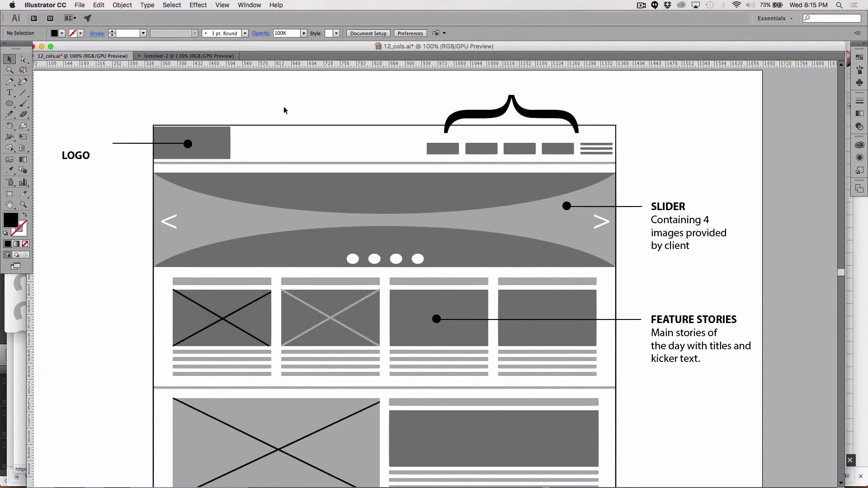
- Try replacing the brace with an opening and a closing square bracket, and undo both replacements
left_click(479, 113)
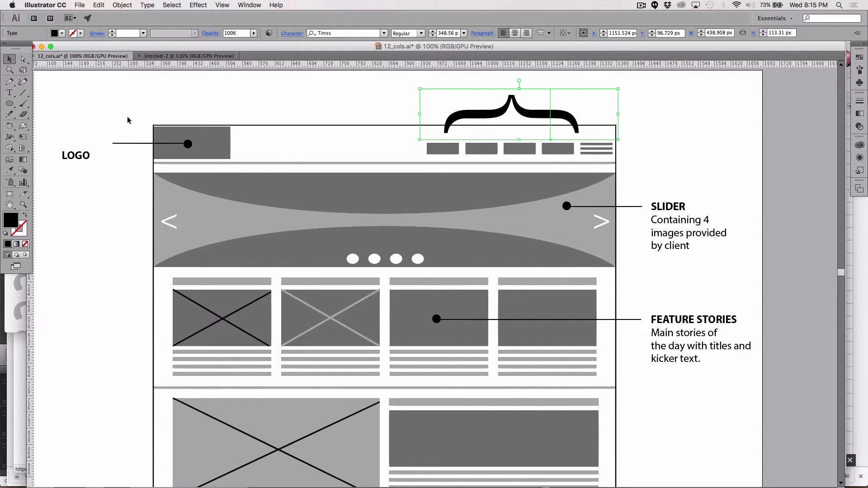
left_click(9, 92)
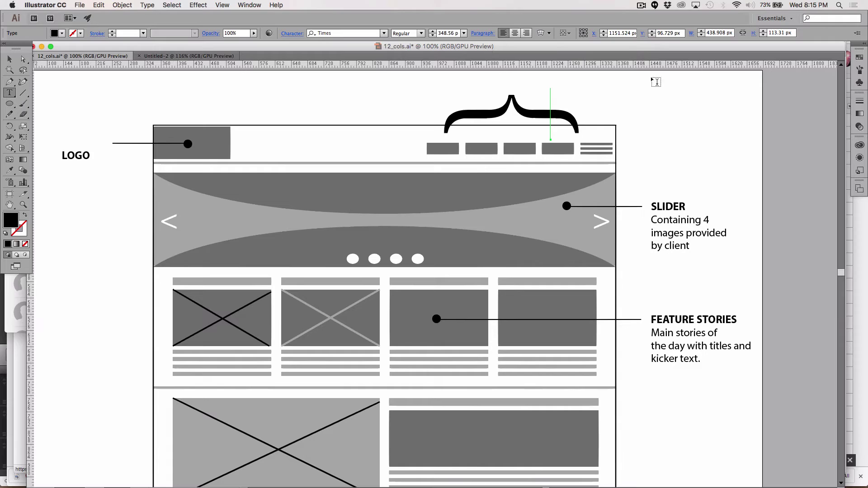
double_click(498, 110)
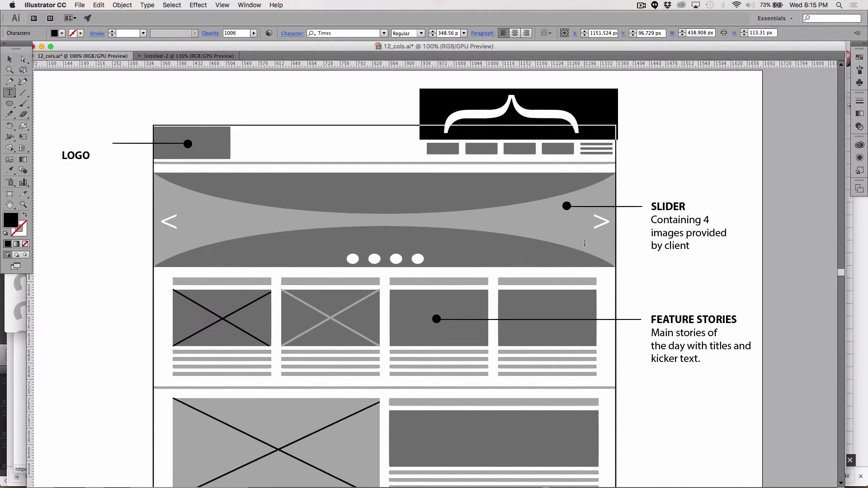
type("[")
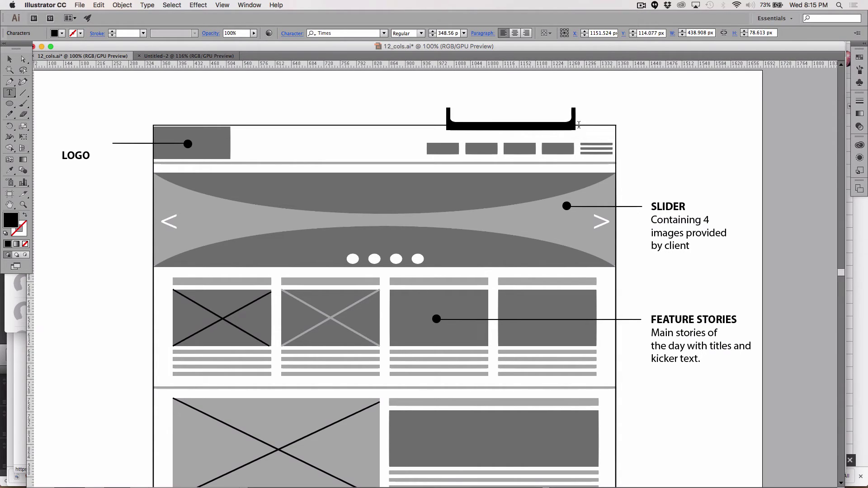
left_click_drag(590, 131, 420, 115)
type("]")
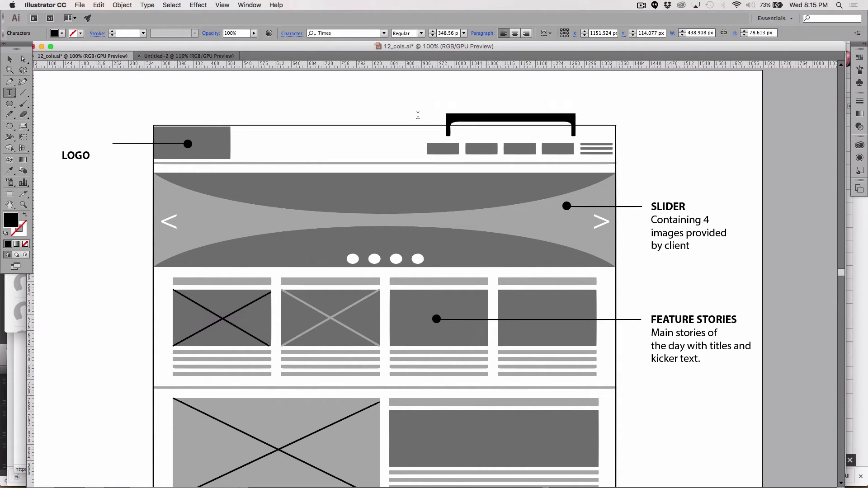
key("ctrl+z")
key("ctrl+z")
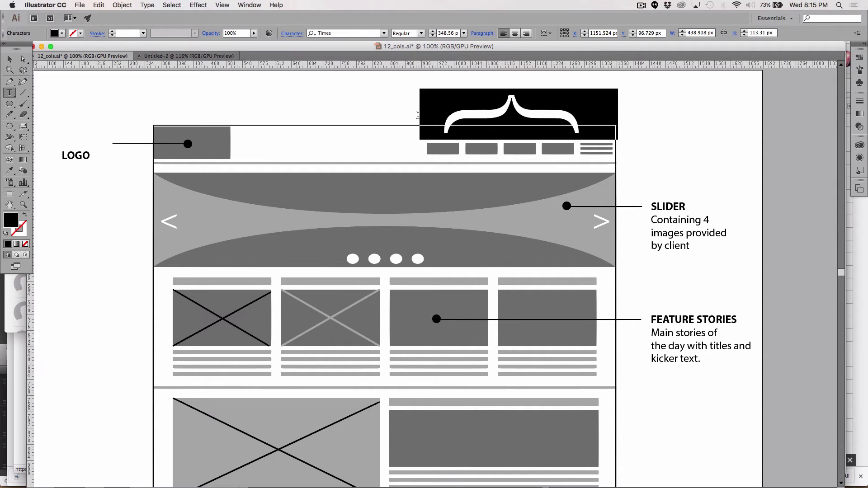
- Delete the brace above the header navigation boxes
key("Escape")
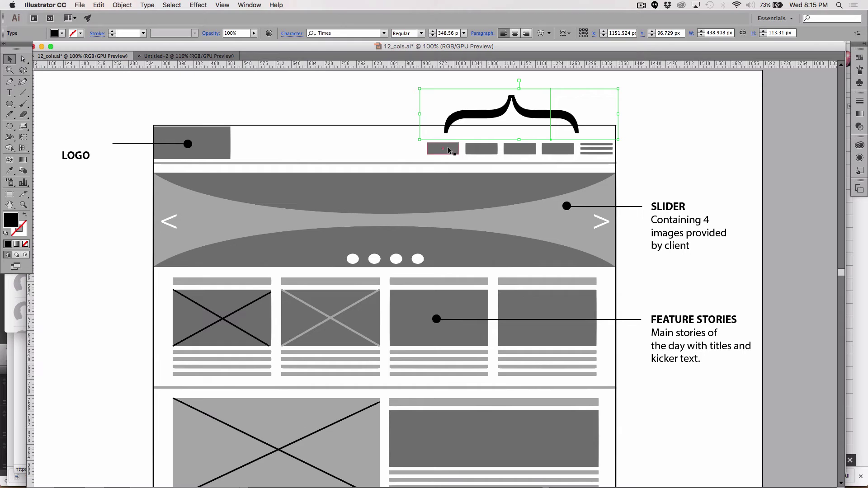
scroll(449, 149, "up", 1)
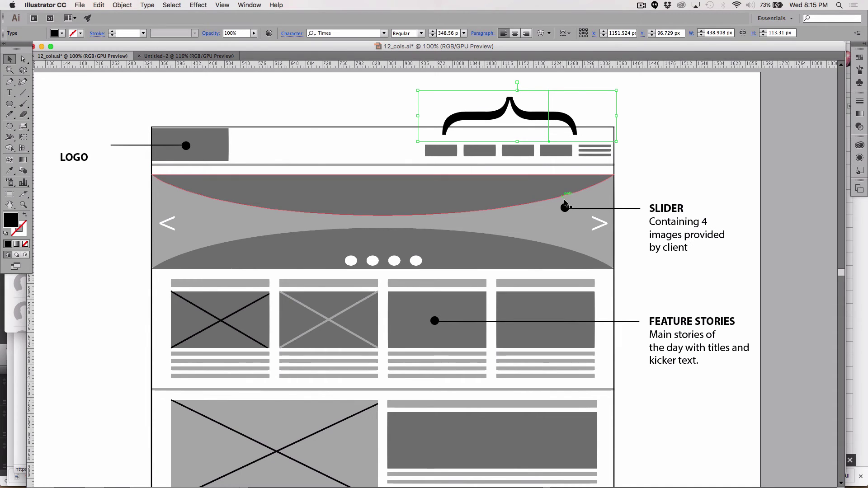
key("Delete")
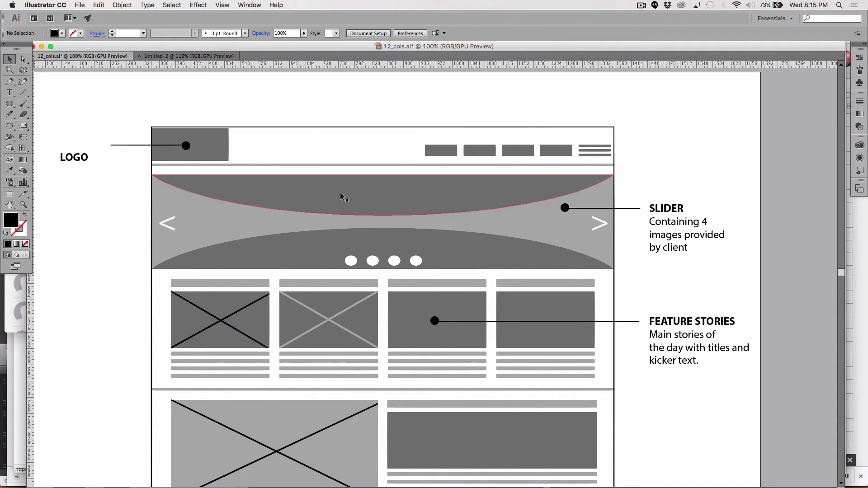
- Duplicate the LOGO callout onto the first navigation box and rotate the copy 90° so its line points up
left_click_drag(192, 147, 441, 151)
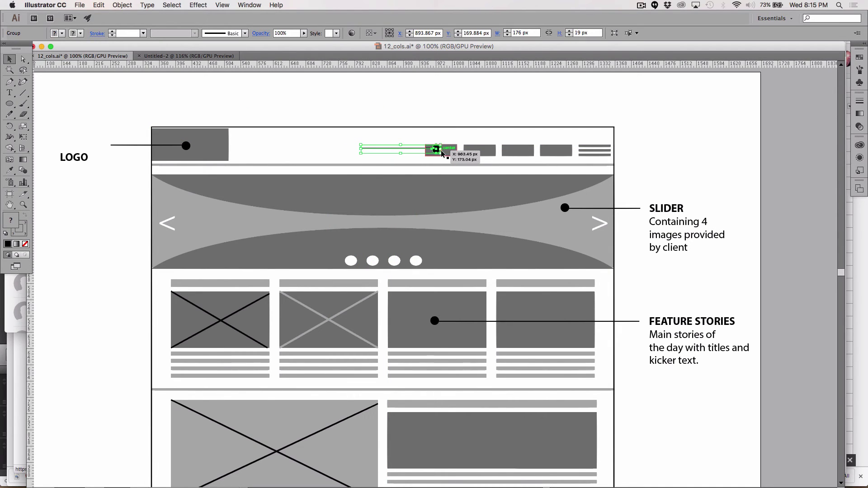
key("r")
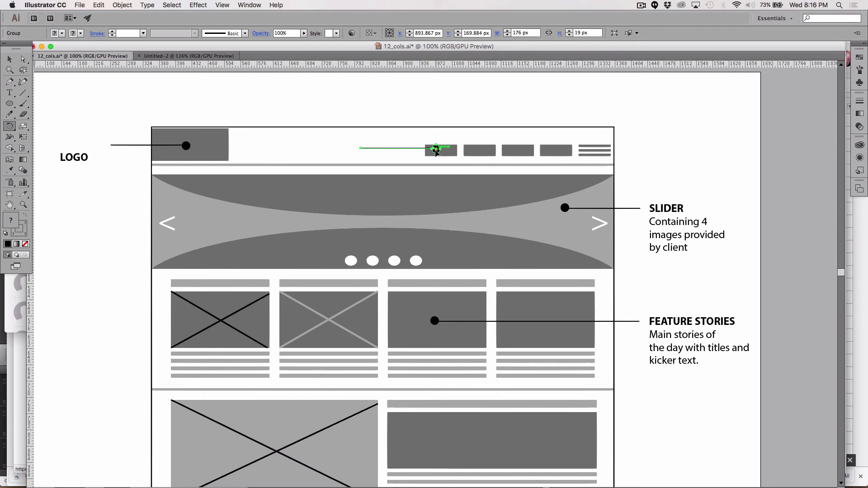
left_click_drag(95, 415, 410, 116)
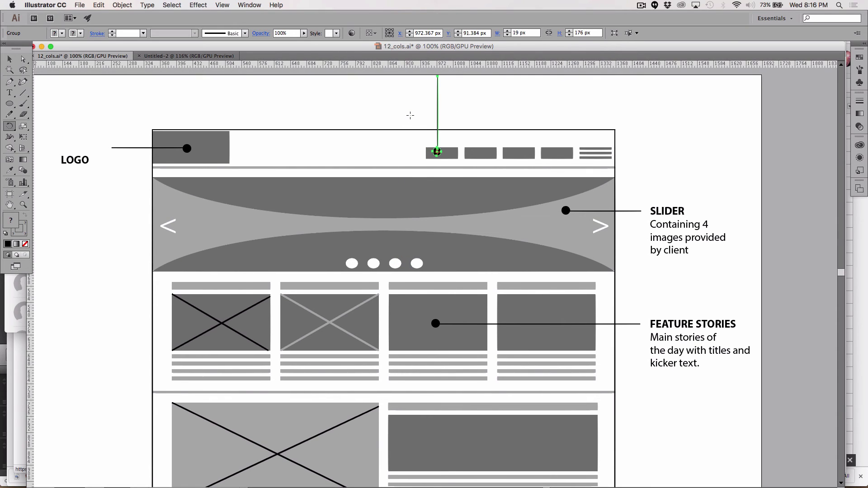
- Shorten the navigation callout's line by lowering its upper end point to Y 58.384 px, and deselect it
left_click(24, 59)
left_click(284, 91)
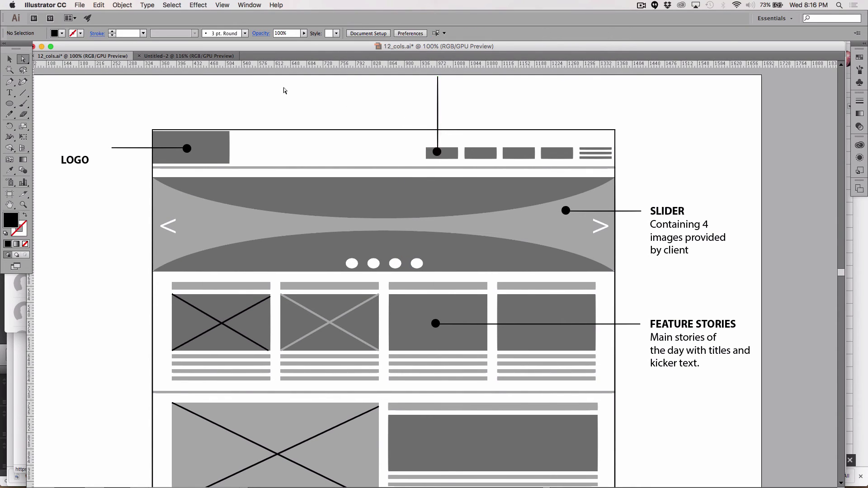
left_click(438, 77)
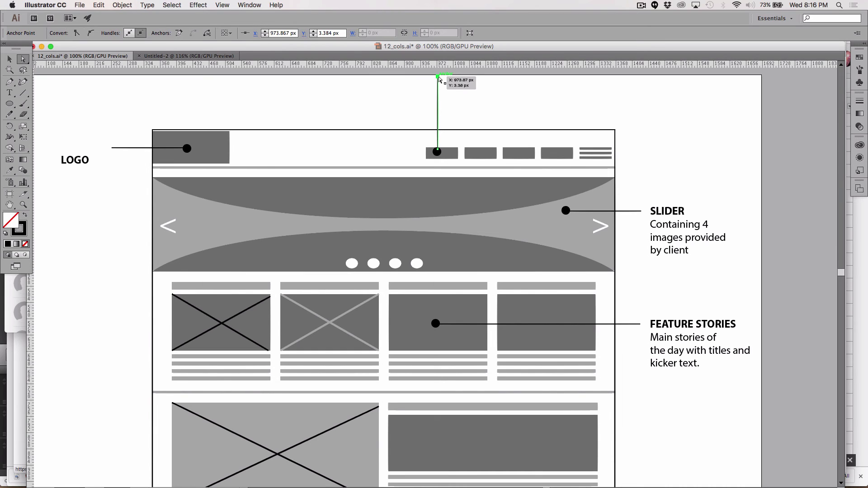
key("shift+Down")
key("shift+Down")
key("shift+Down")
key("shift+Down")
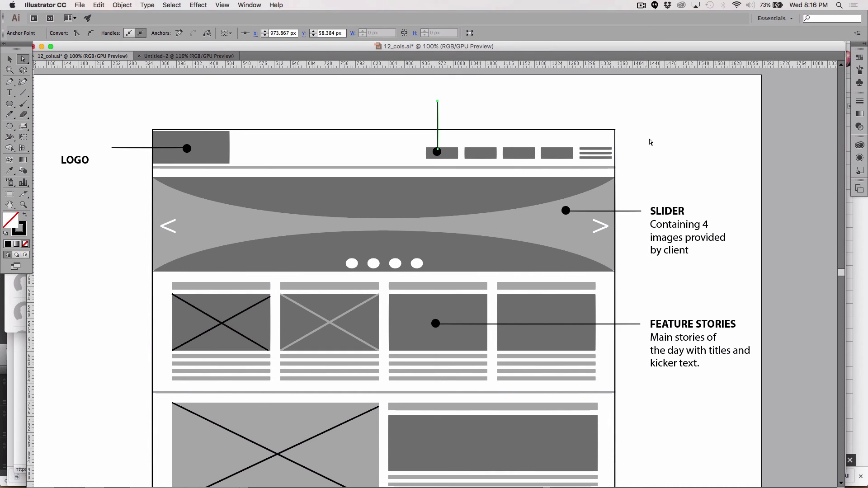
left_click(650, 143)
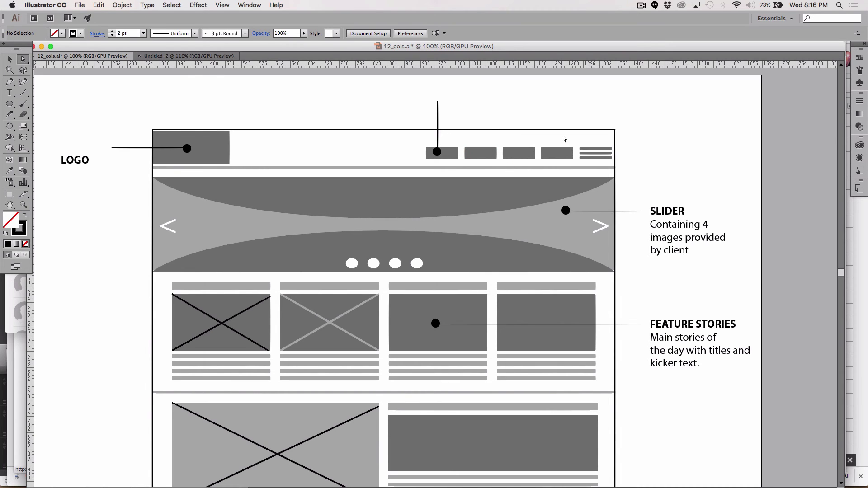
scroll(543, 103, "down", 1)
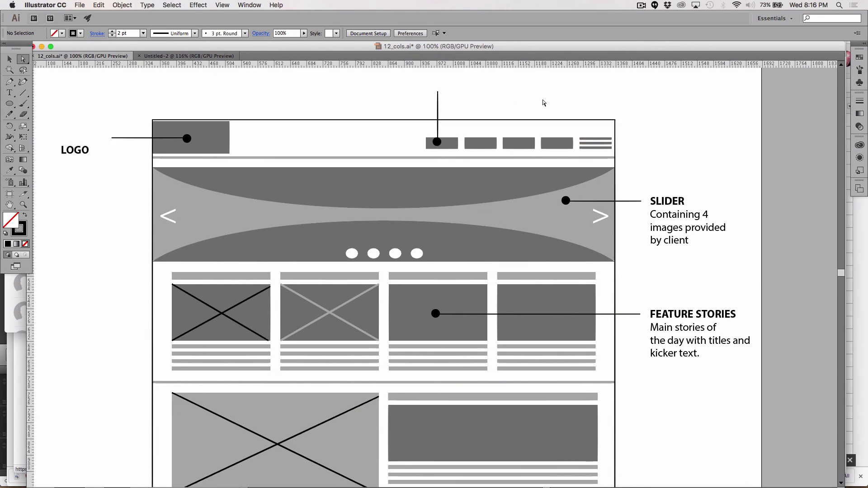
- Review the annotated wireframe from header to footer, checking its section layout, callout lines and text labels
scroll(544, 103, "down", 10)
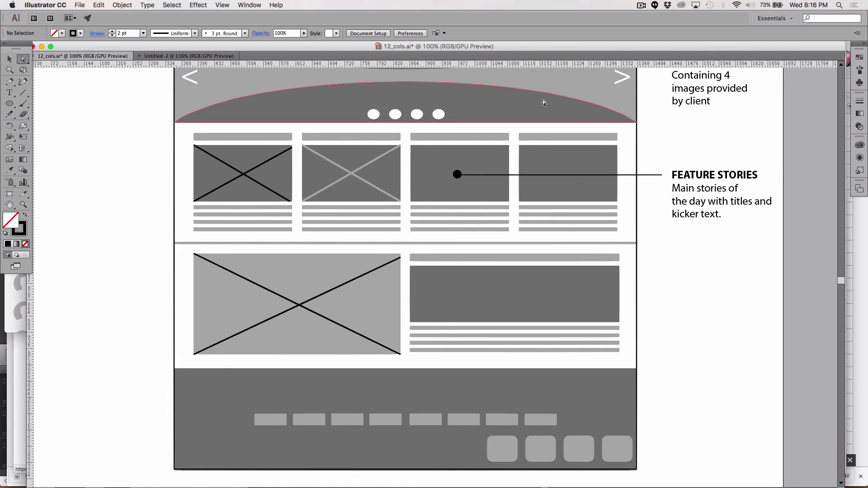
scroll(543, 103, "down", 4)
scroll(544, 103, "up", 13)
scroll(544, 103, "right", 3)
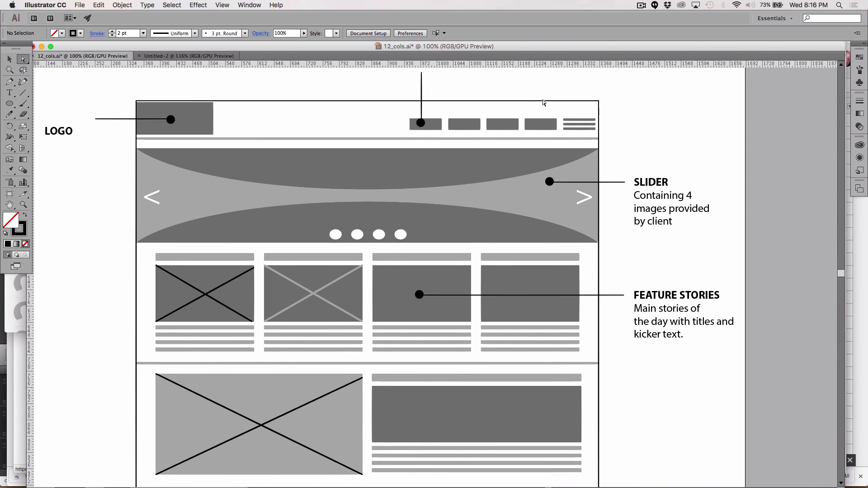
scroll(543, 102, "down", 4)
scroll(543, 102, "right", 4)
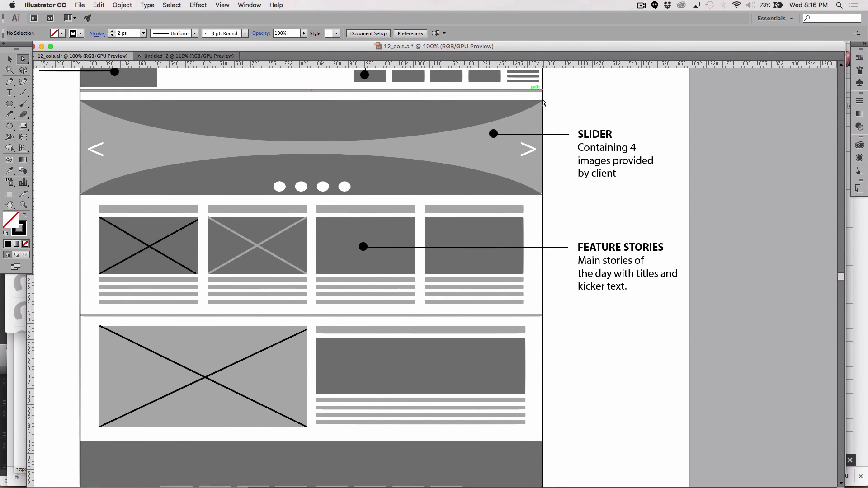
scroll(543, 102, "down", 2)
scroll(543, 103, "right", 3)
scroll(543, 102, "down", 1)
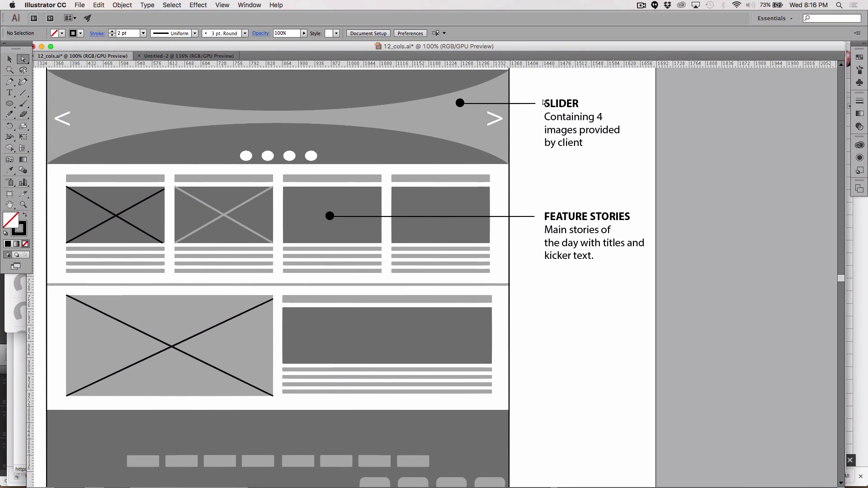
scroll(543, 102, "up", 5)
scroll(543, 102, "left", 5)
scroll(543, 103, "right", 3)
scroll(543, 102, "left", 2)
scroll(543, 102, "left", 3)
scroll(543, 102, "down", 1)
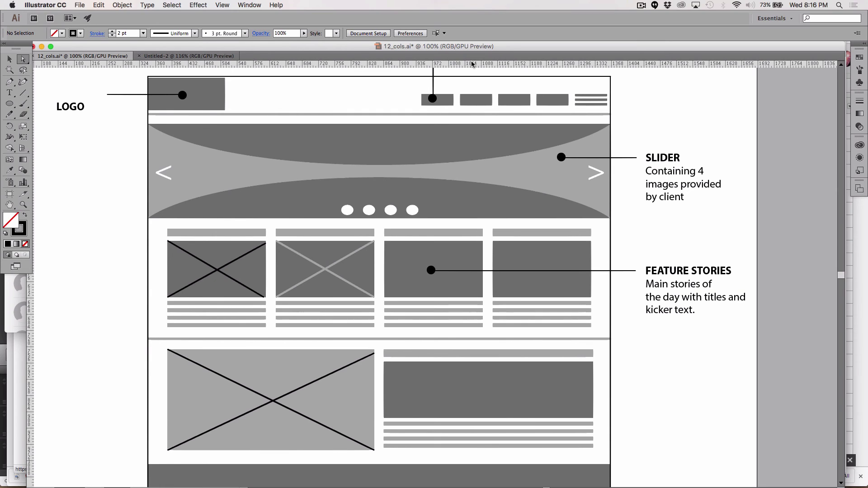
left_click(641, 6)
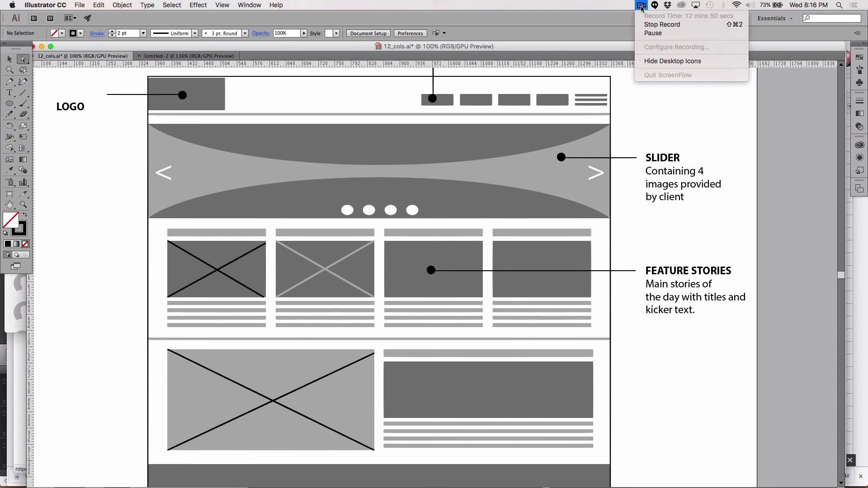